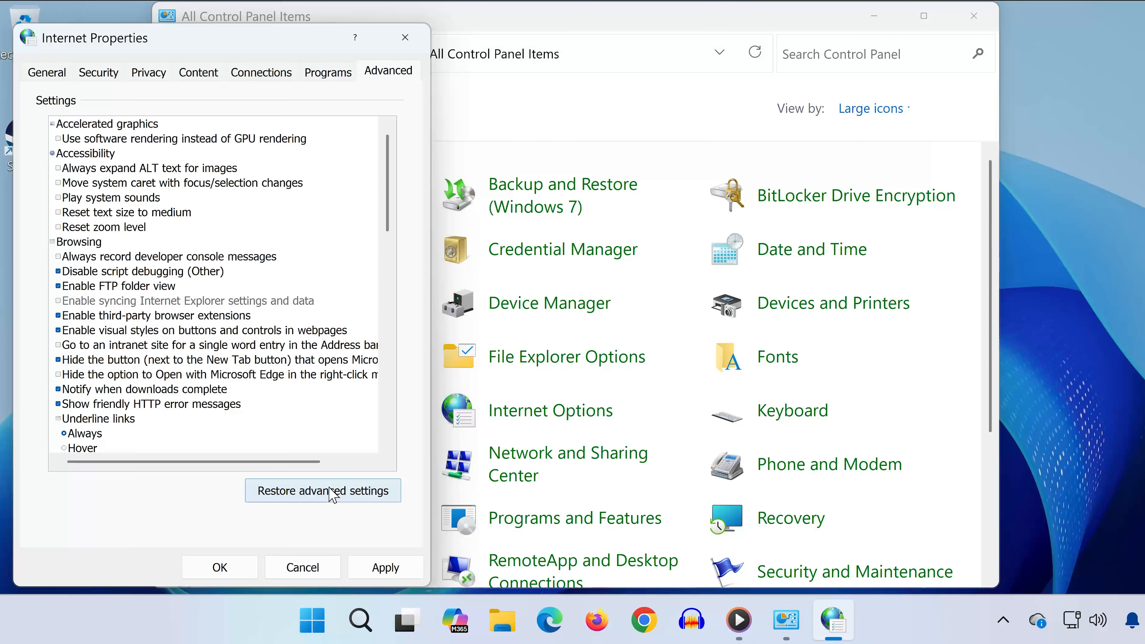
# Step: Apply the restored advanced internet settings and close both Internet Properties and Control Panel
pyautogui.click(385, 568)
pyautogui.click(235, 569)
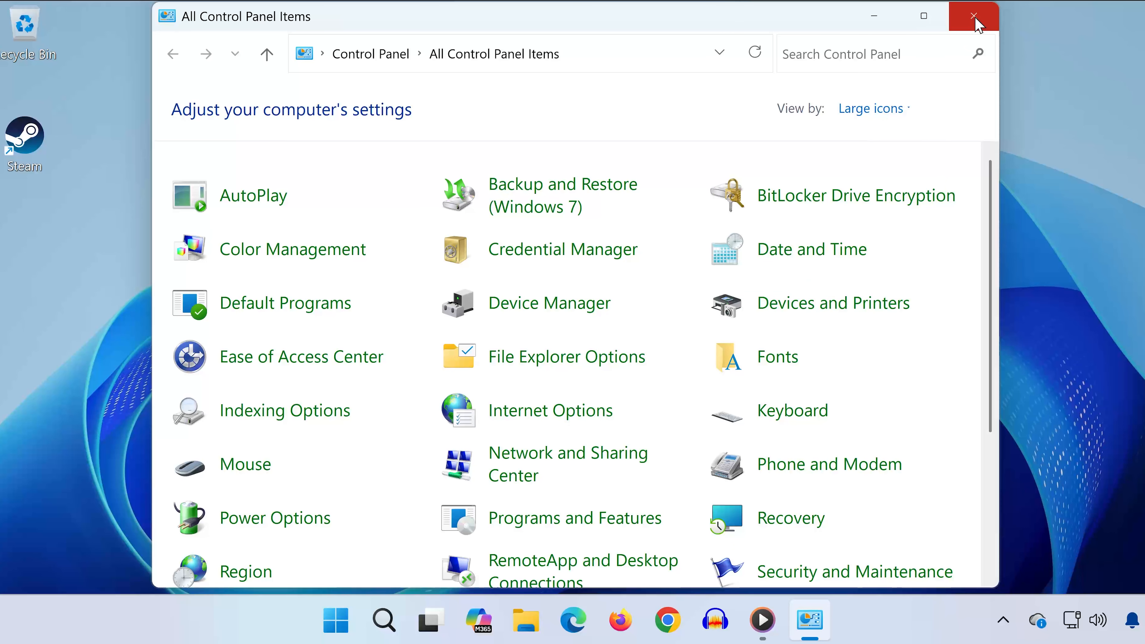
pyautogui.click(974, 16)
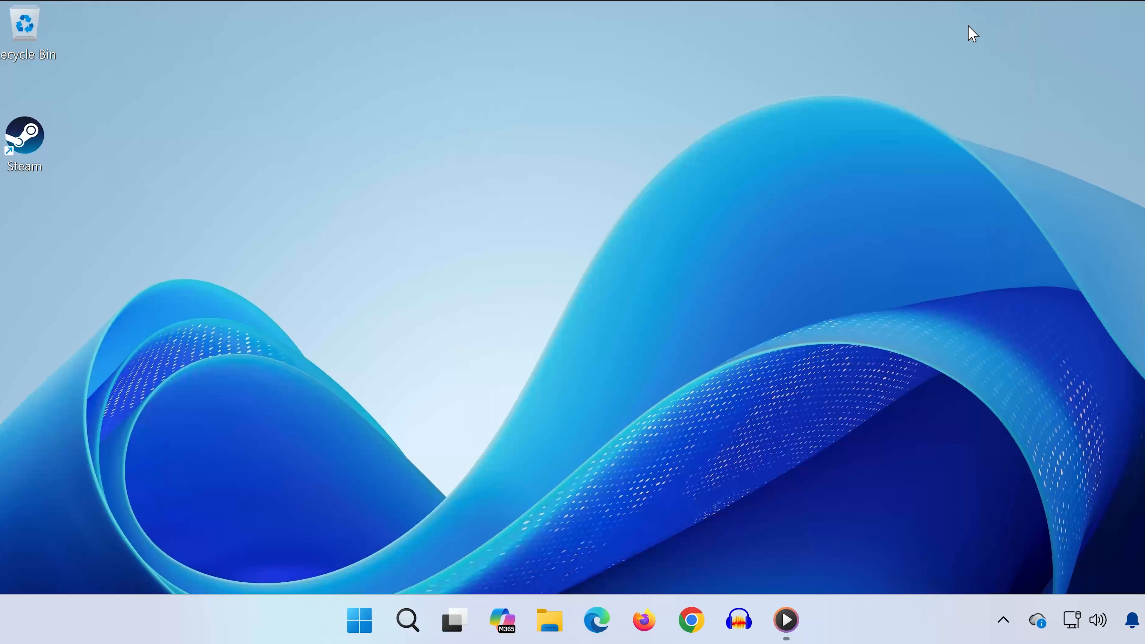
# Step: Open the Network reset page within the advanced network settings of Windows Settings
pyautogui.click(353, 608)
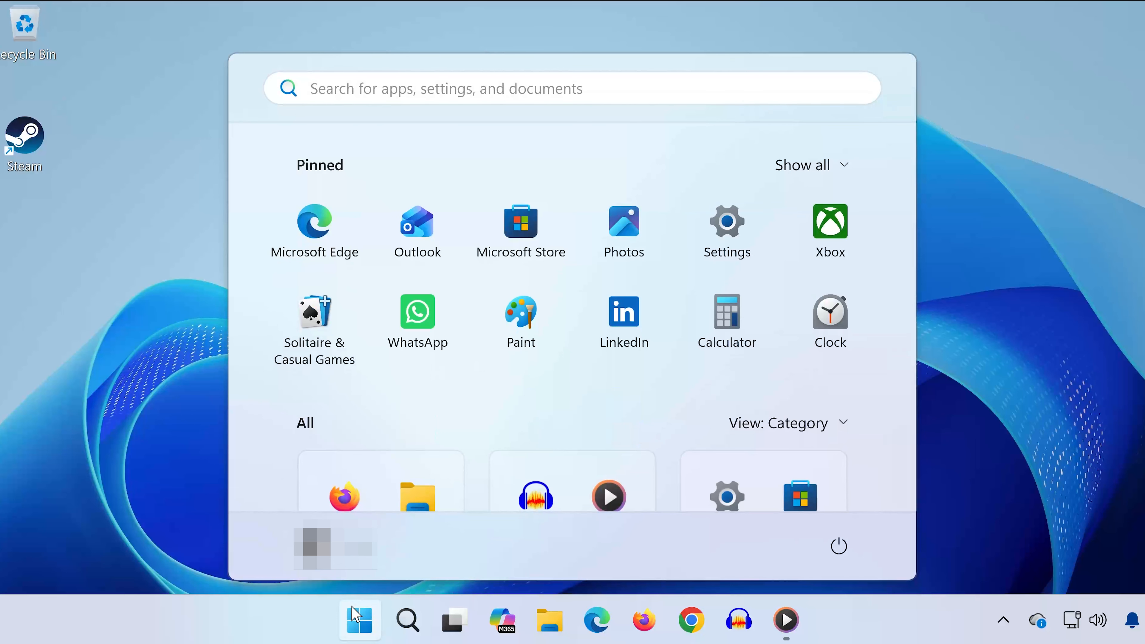
pyautogui.write('SETT')
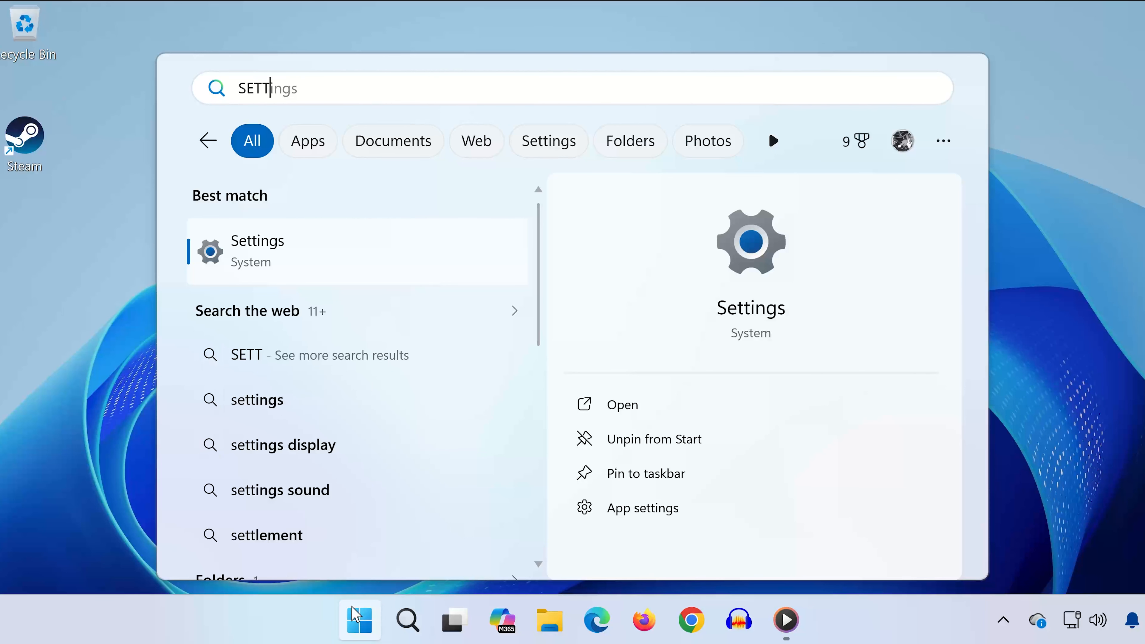
pyautogui.press('Return')
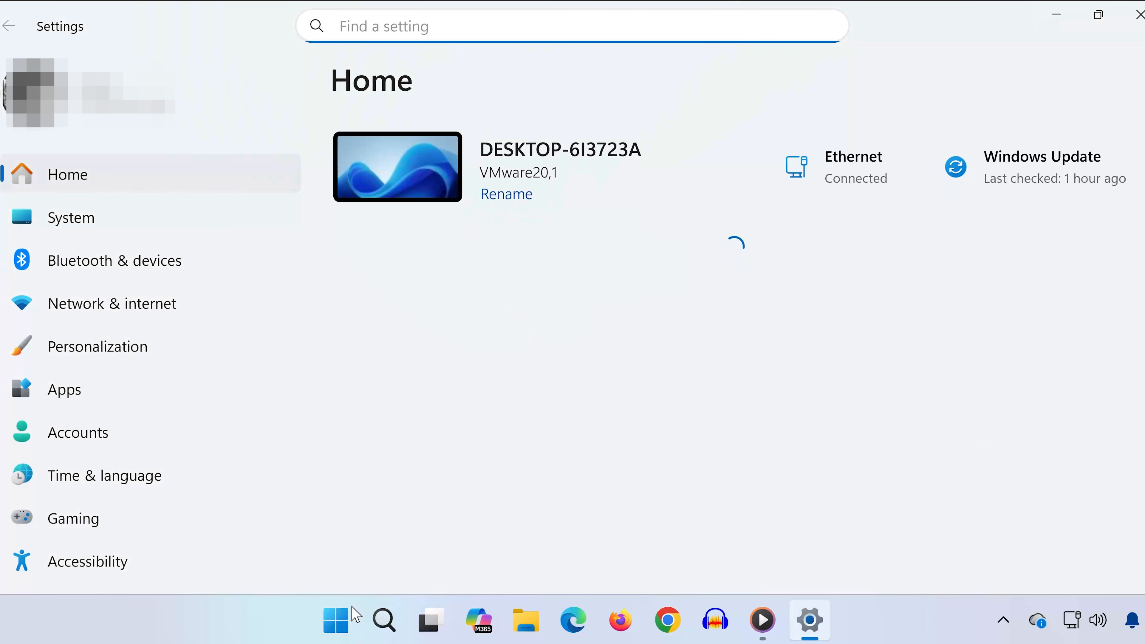
pyautogui.click(100, 310)
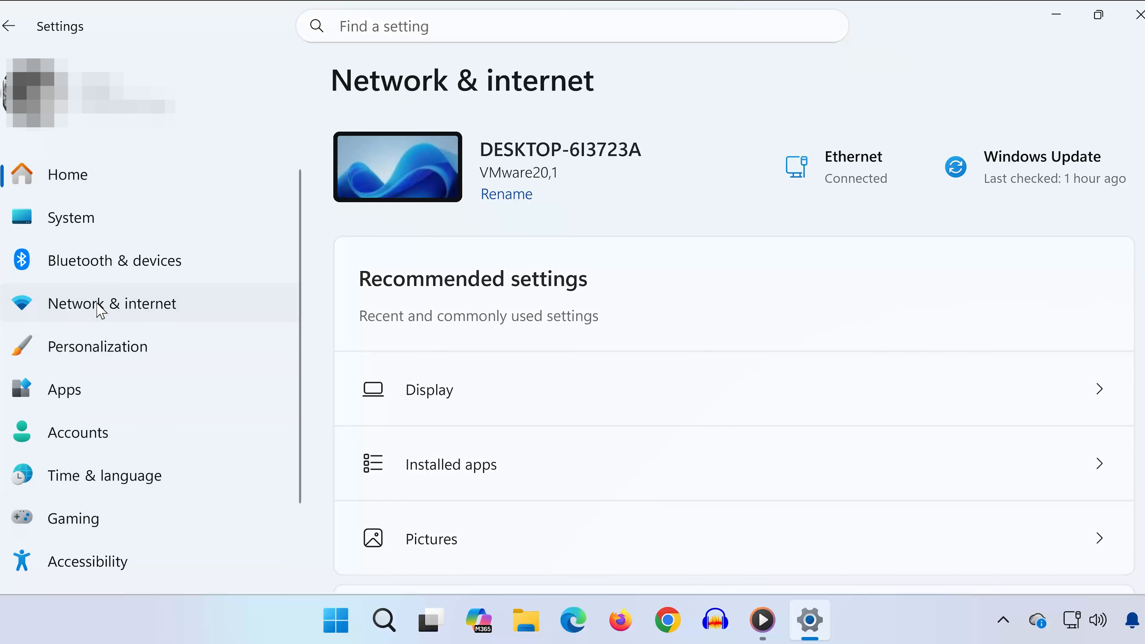
pyautogui.scroll(-2, 726, 450)
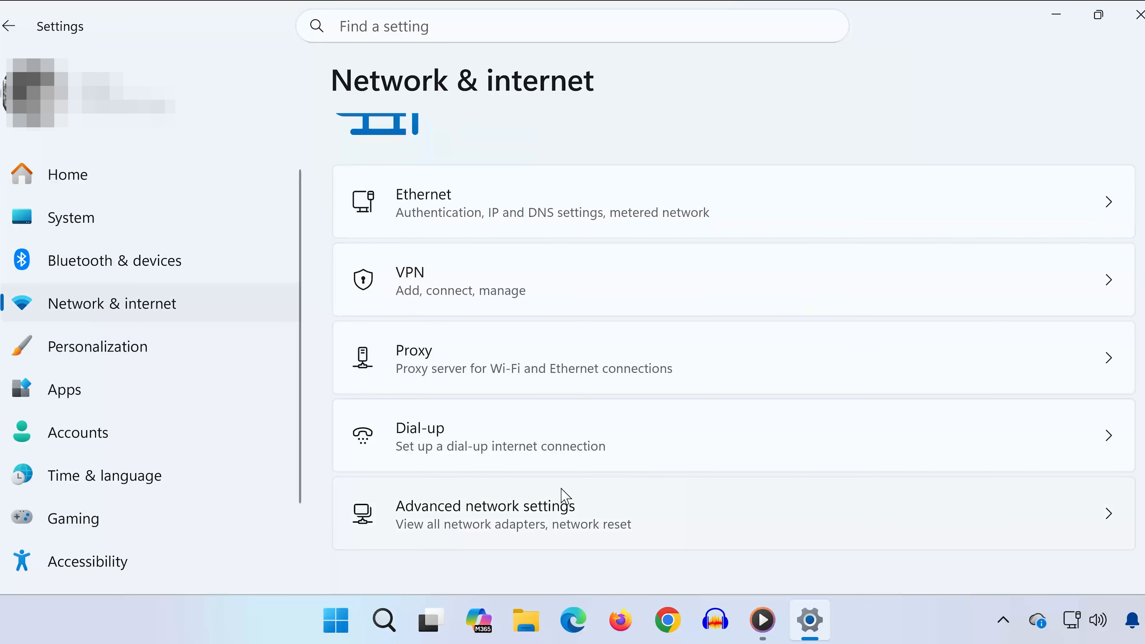
pyautogui.click(531, 502)
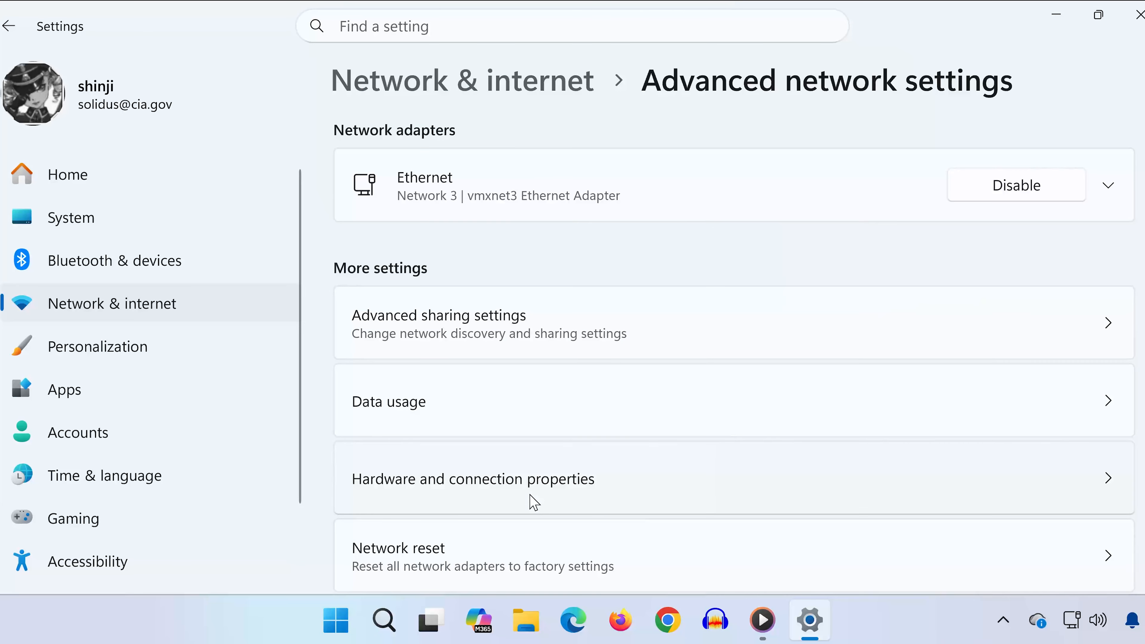
pyautogui.click(382, 569)
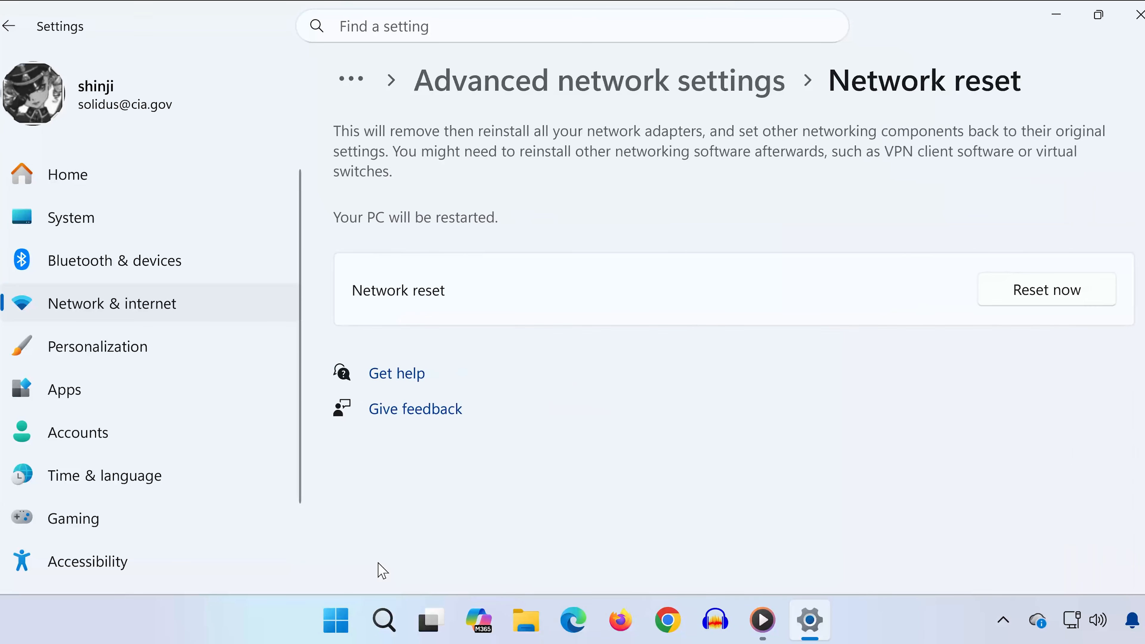
# Step: Request a network reset but decline the confirmation, and close Settings
pyautogui.click(1047, 291)
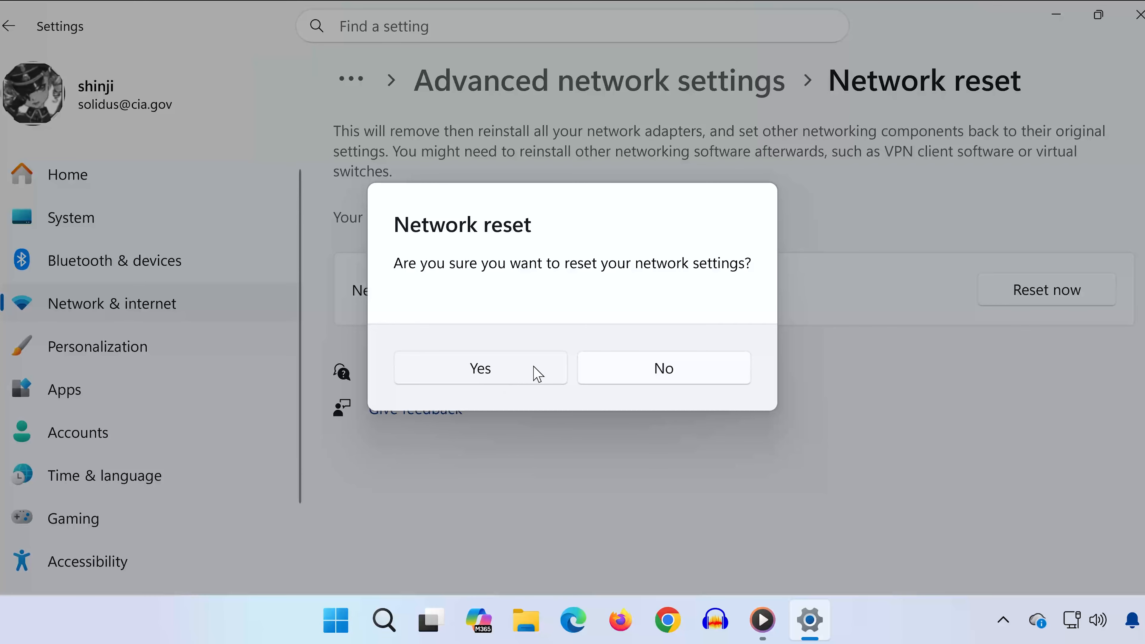
pyautogui.click(660, 369)
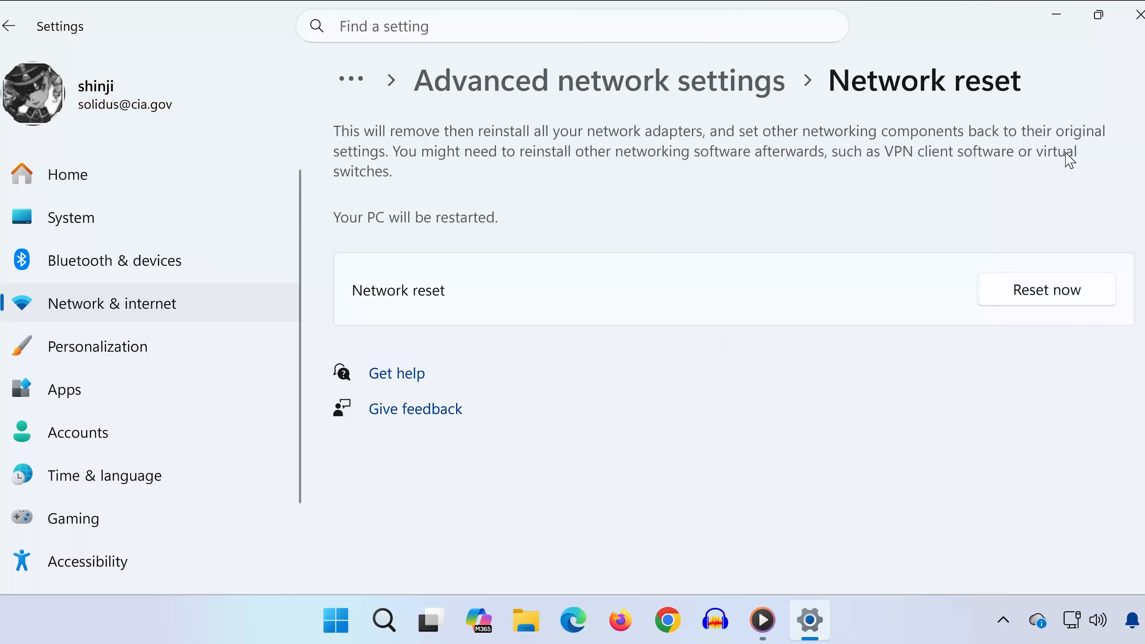
pyautogui.click(1135, 15)
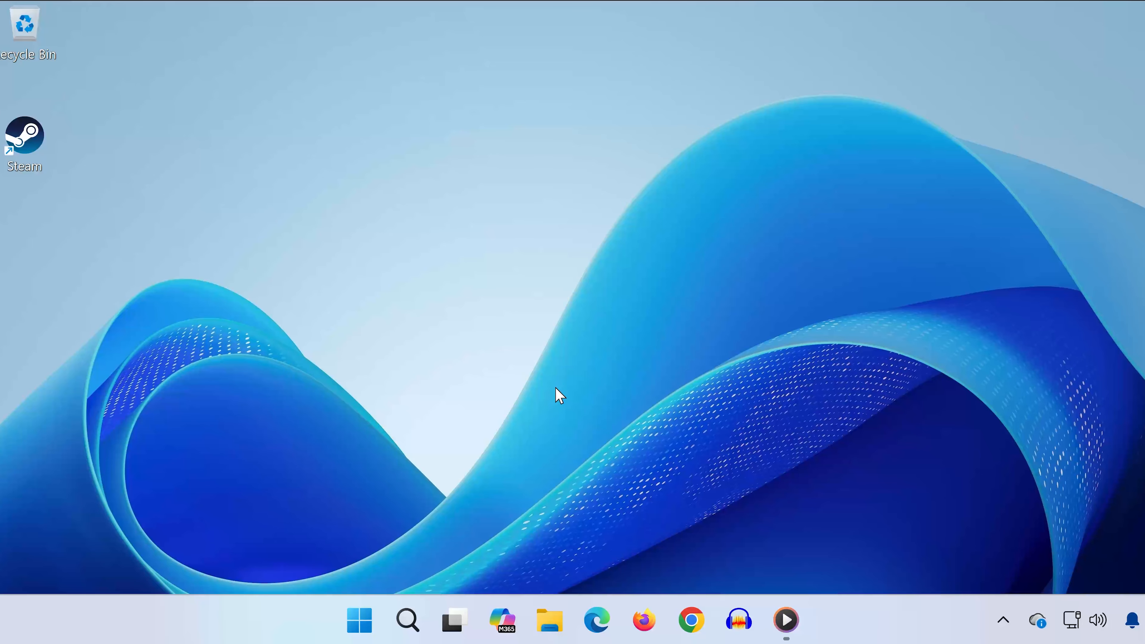
# Step: Open the Windows Services console and find the WLAN AutoConfig service in the list
pyautogui.click(356, 624)
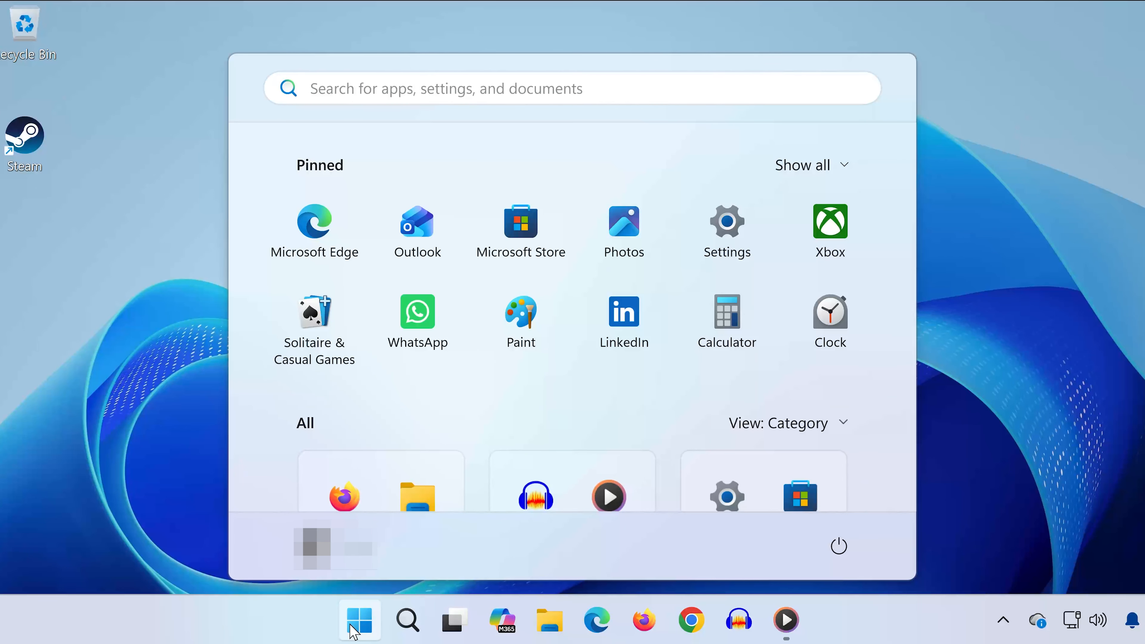
pyautogui.write('SERVI')
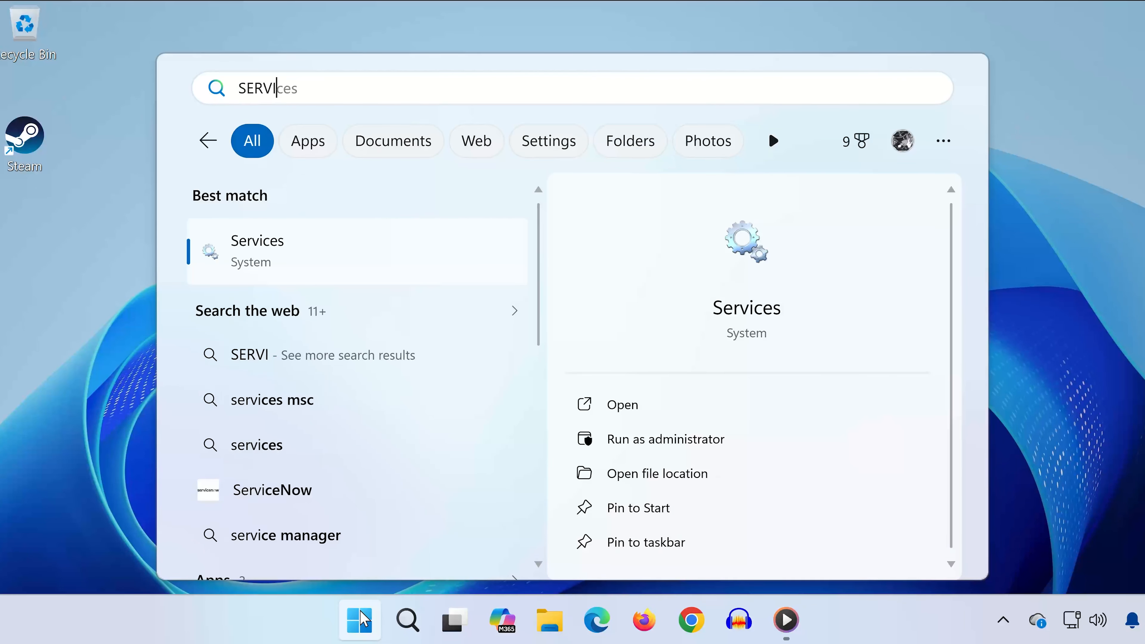
pyautogui.press('Return')
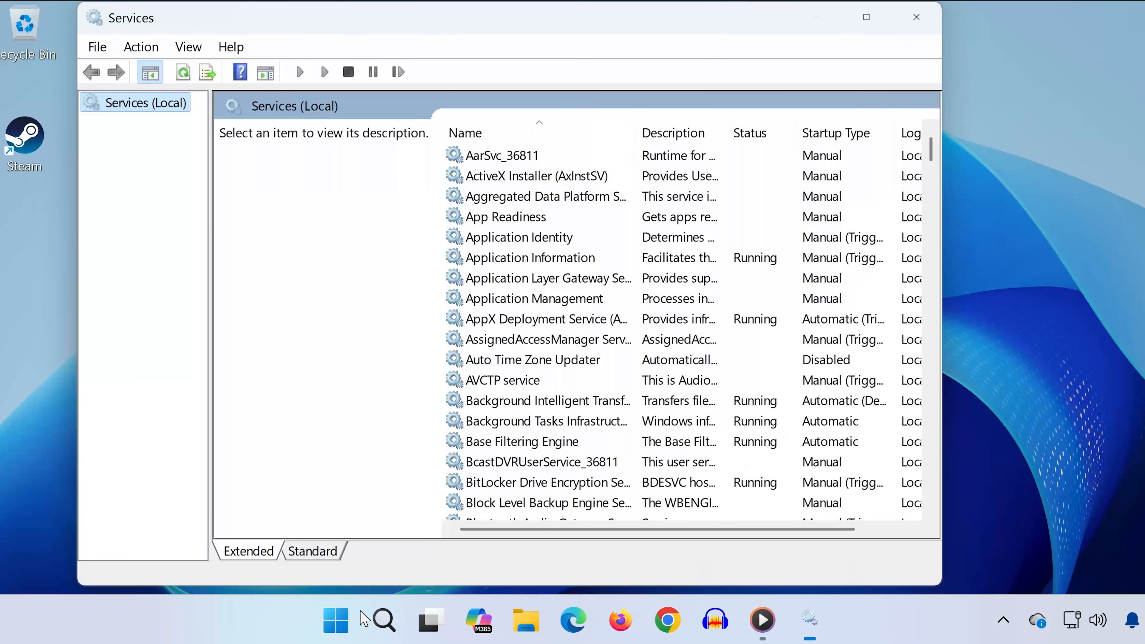
pyautogui.click(544, 400)
pyautogui.press('w')
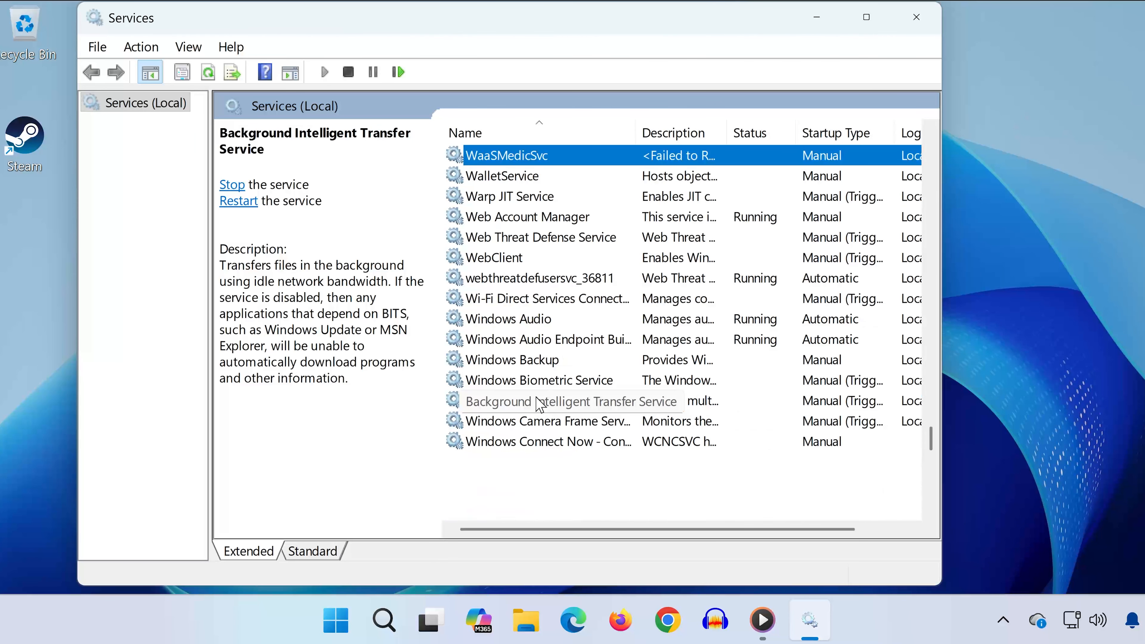
pyautogui.scroll(-6, 541, 401)
pyautogui.scroll(-10, 539, 404)
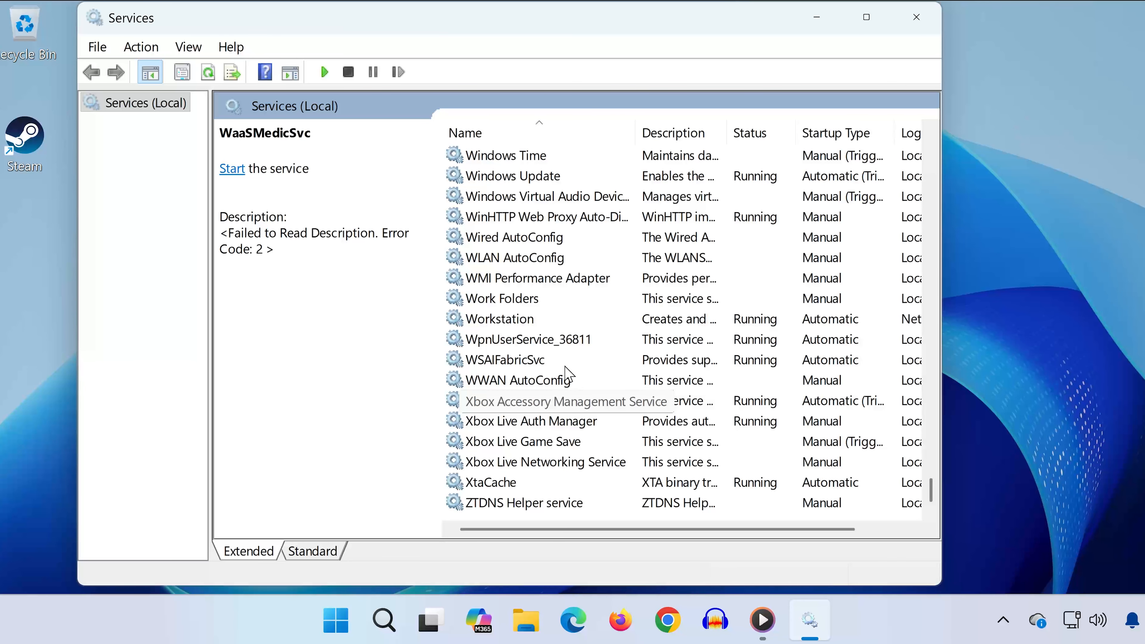
# Step: Set the WLAN AutoConfig service's startup type to Automatic, start it with the change applied, and restart the service
pyautogui.doubleClick(556, 262)
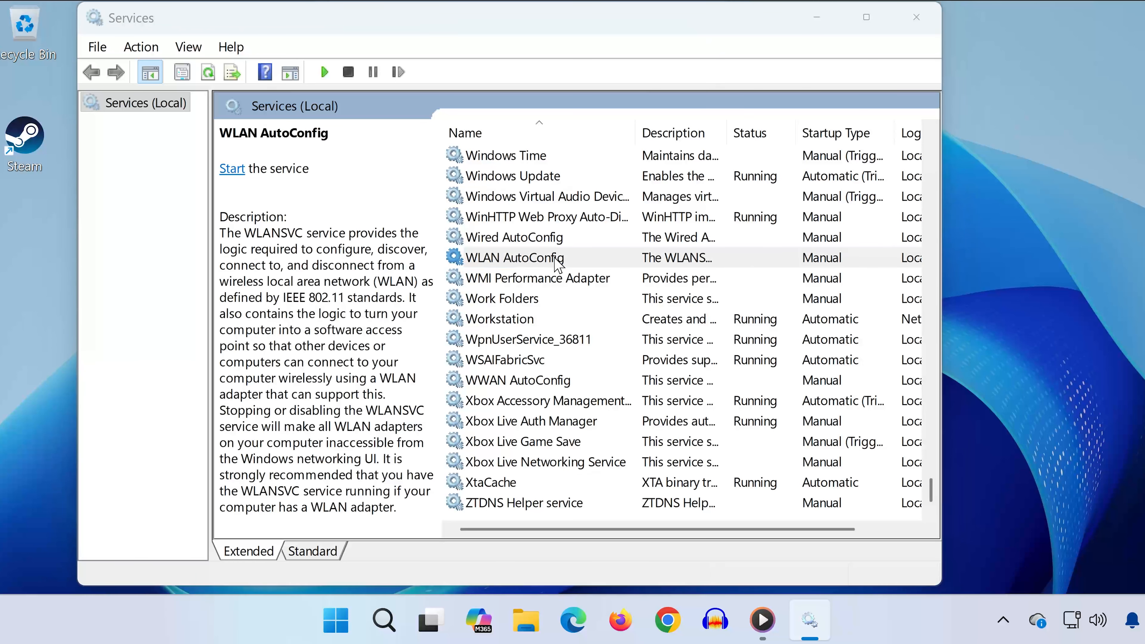
pyautogui.click(468, 283)
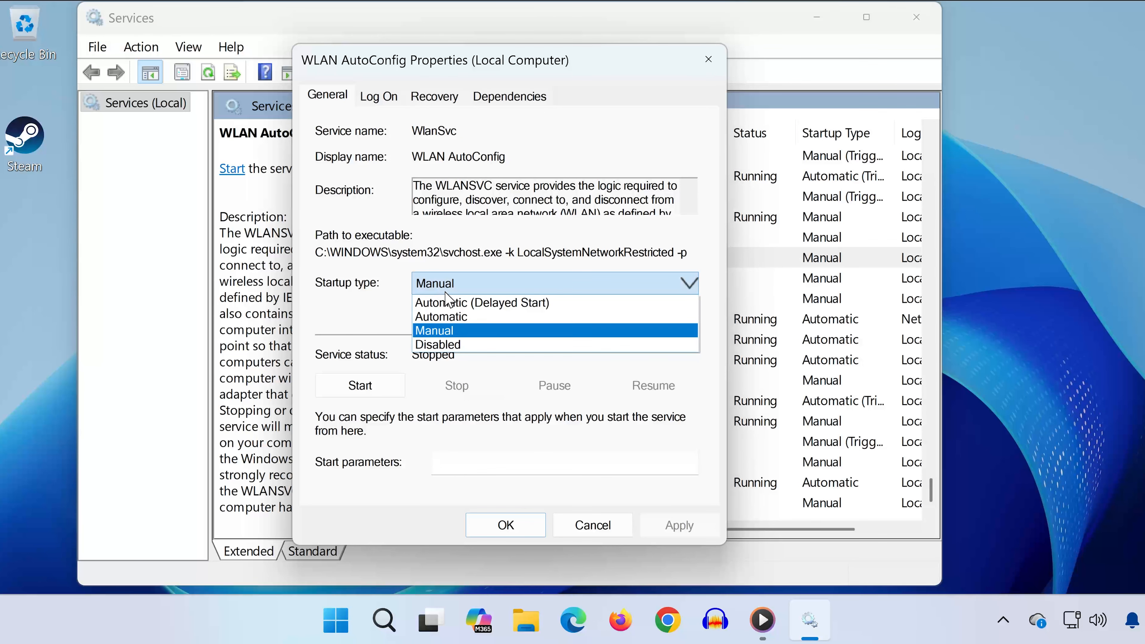
pyautogui.click(460, 311)
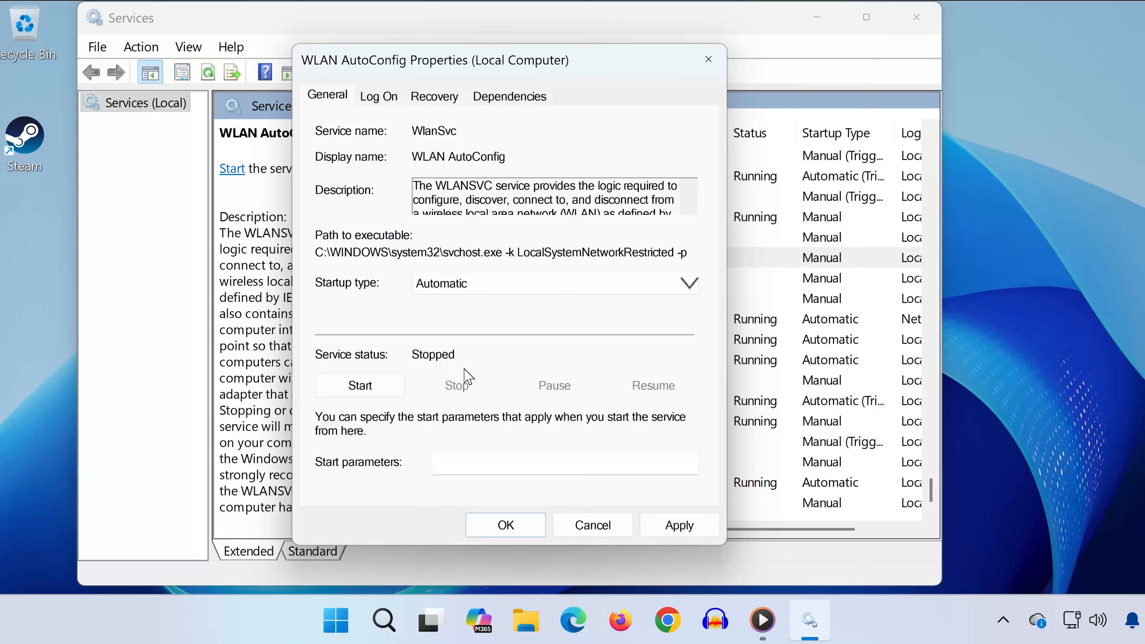
pyautogui.click(396, 385)
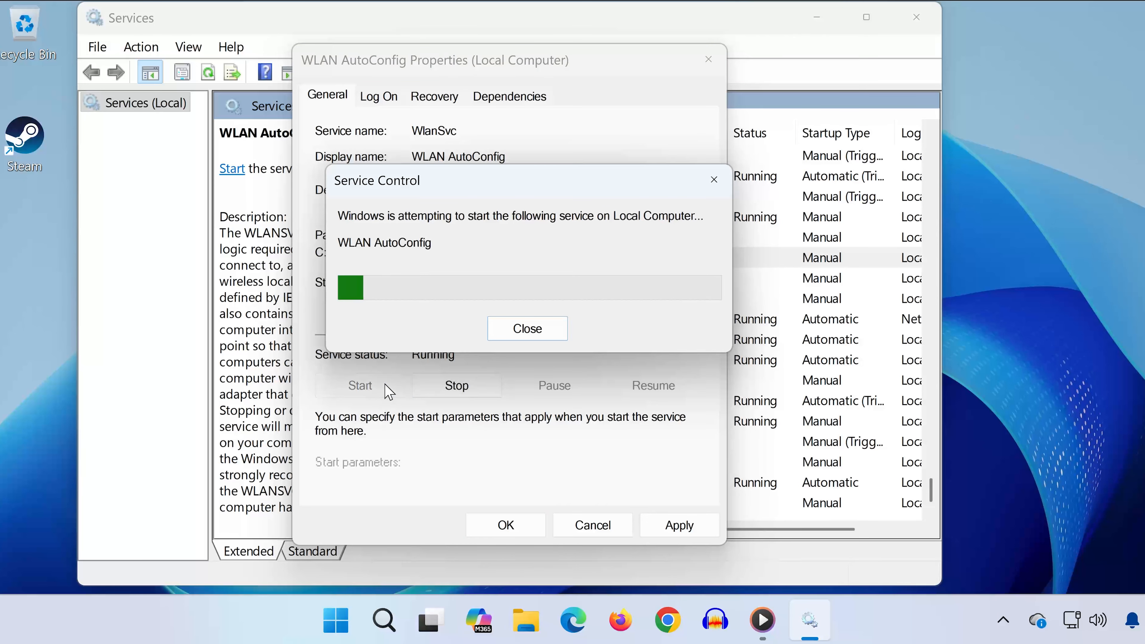
pyautogui.click(677, 524)
pyautogui.click(526, 526)
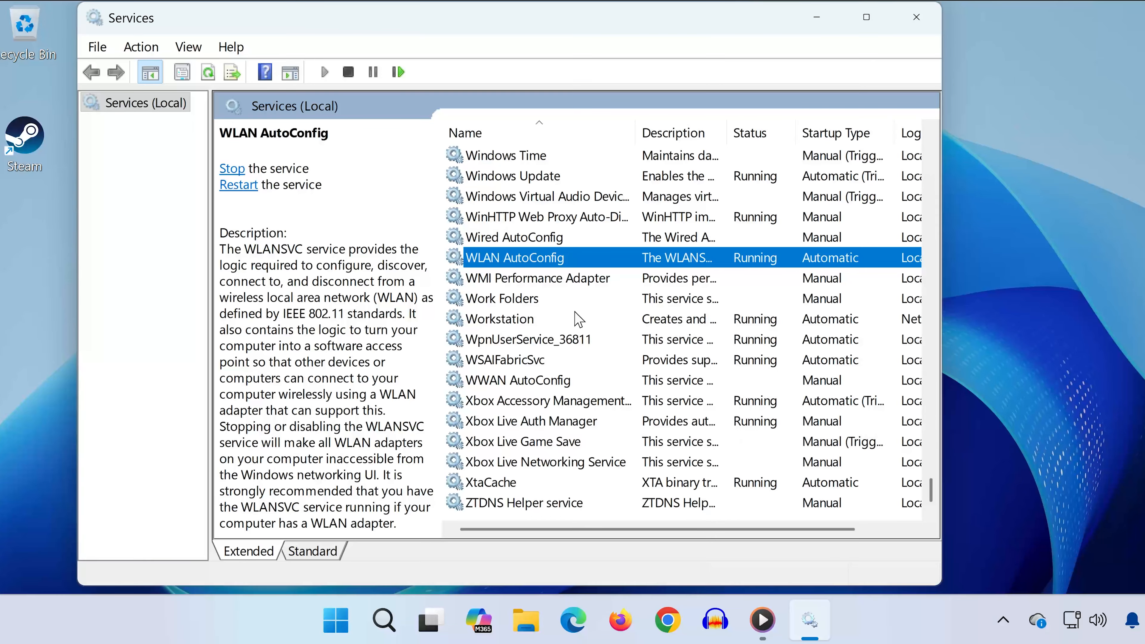
pyautogui.rightClick(571, 257)
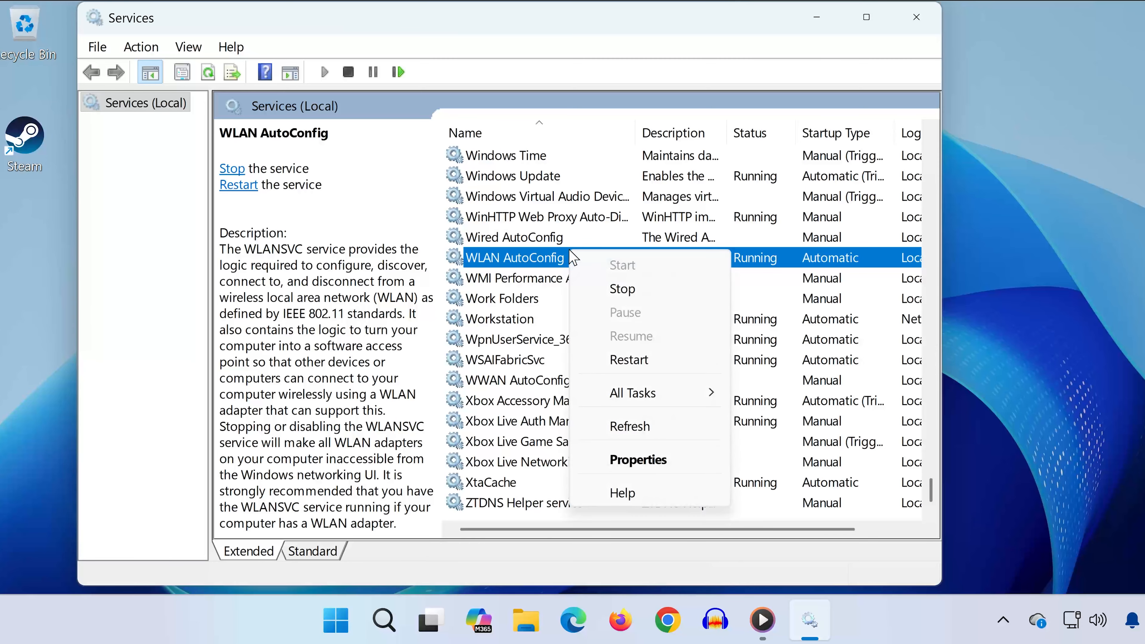
pyautogui.click(626, 360)
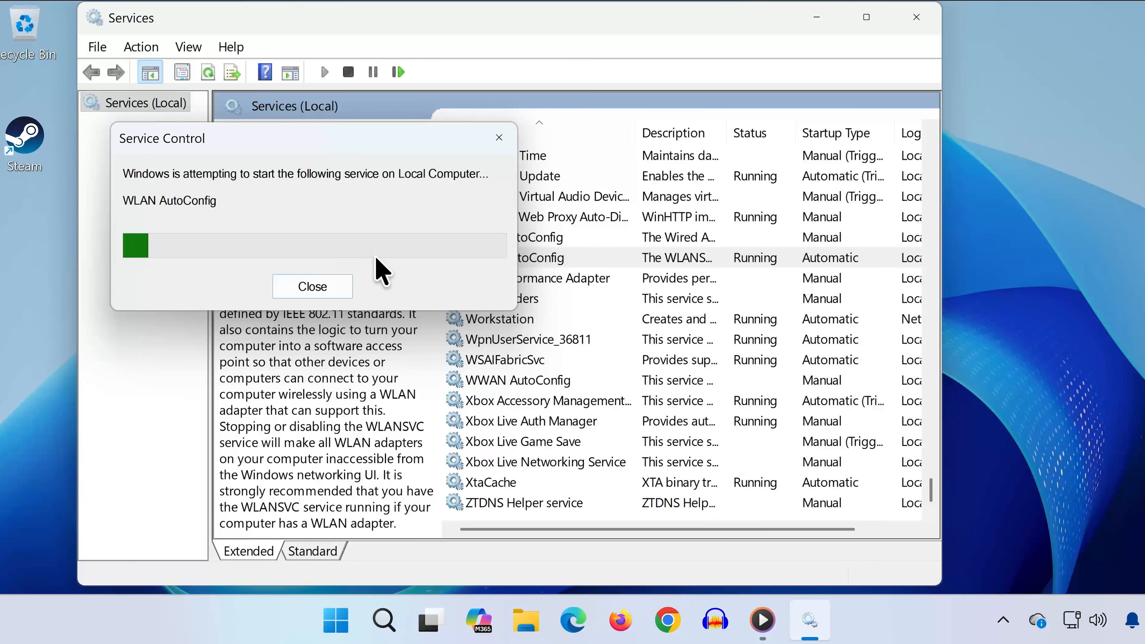
# Step: Set the WWAN AutoConfig service's startup type to Automatic, start it with the change applied, and close Services
pyautogui.doubleClick(518, 381)
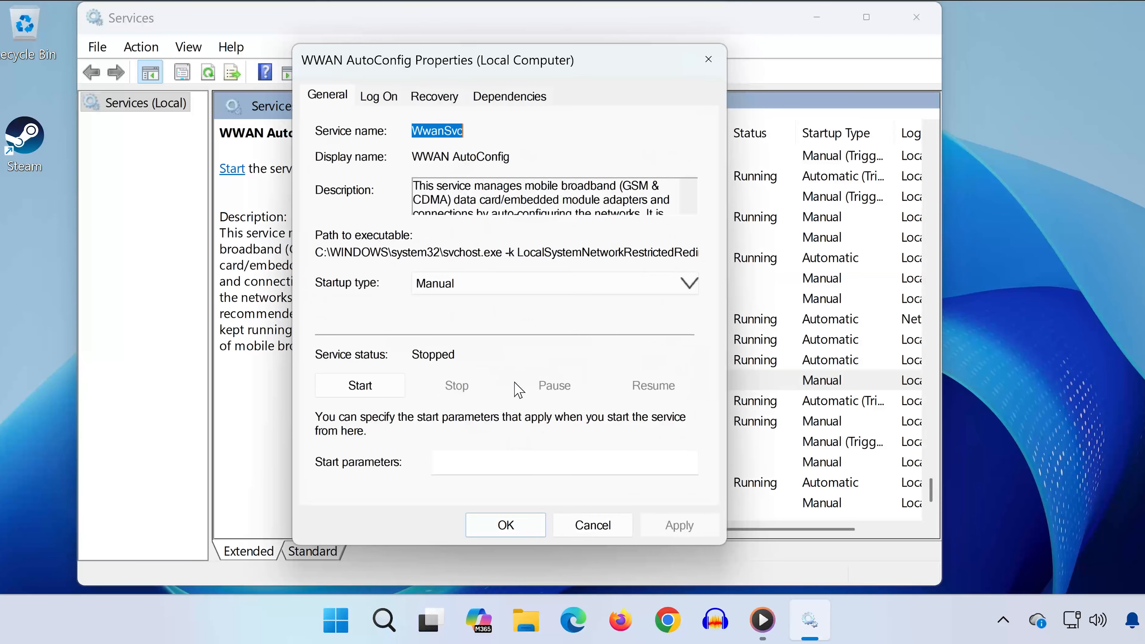
pyautogui.click(467, 288)
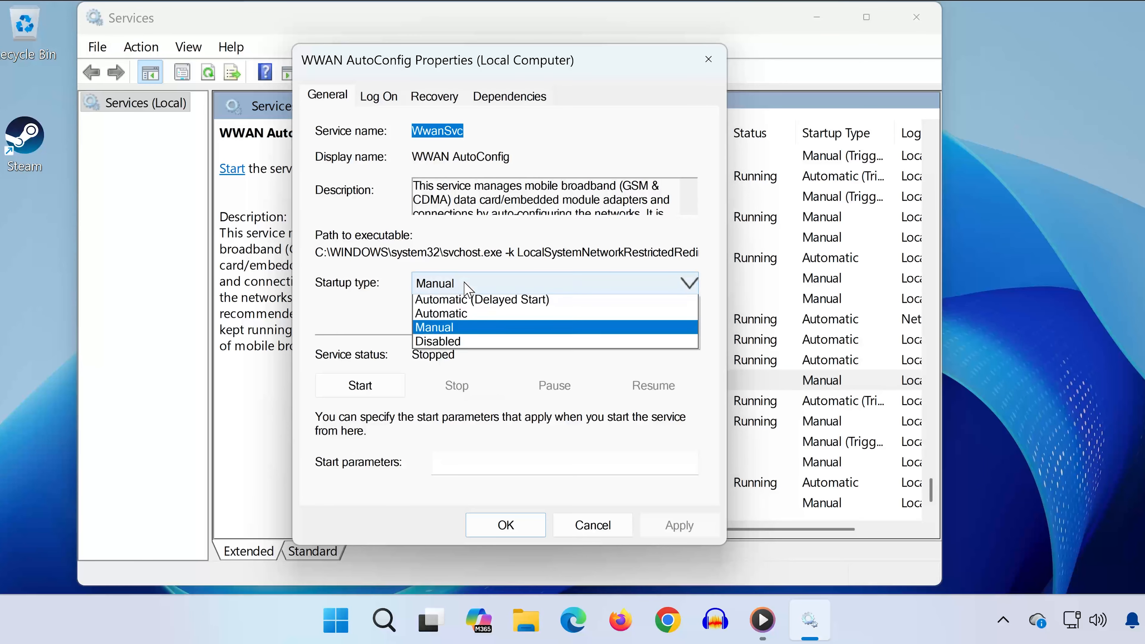
pyautogui.click(464, 314)
pyautogui.click(369, 386)
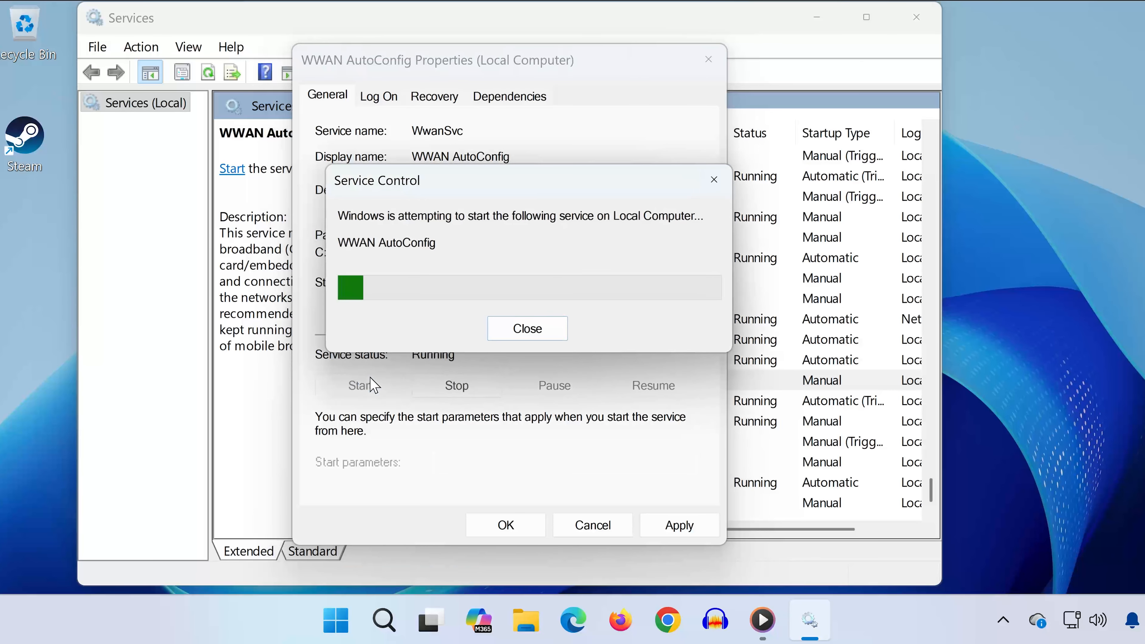
pyautogui.click(679, 527)
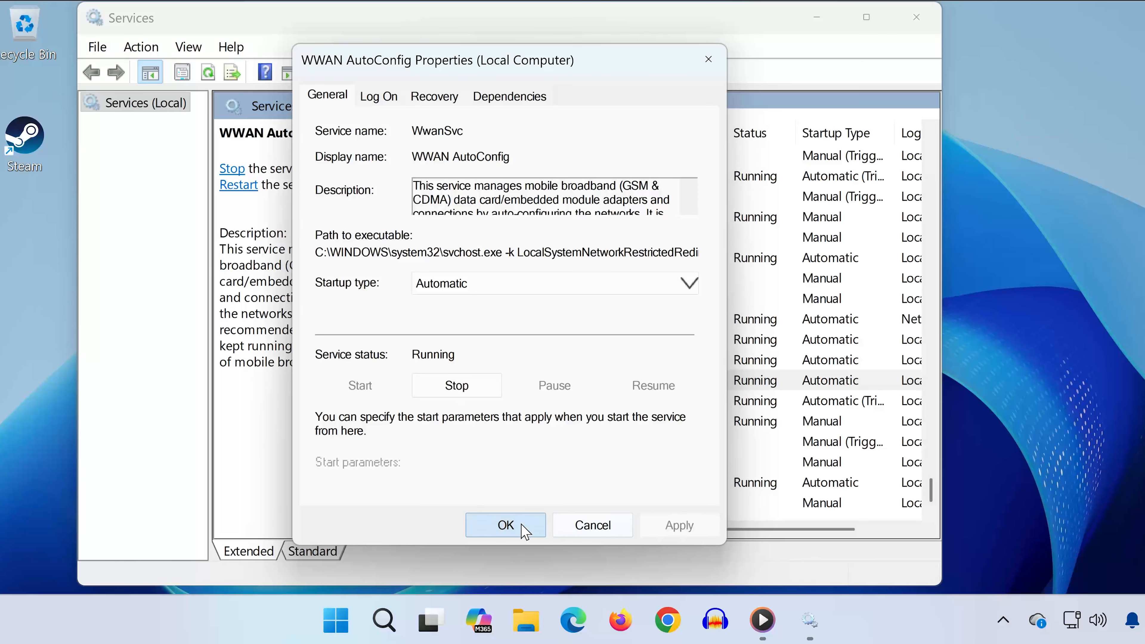
pyautogui.click(518, 527)
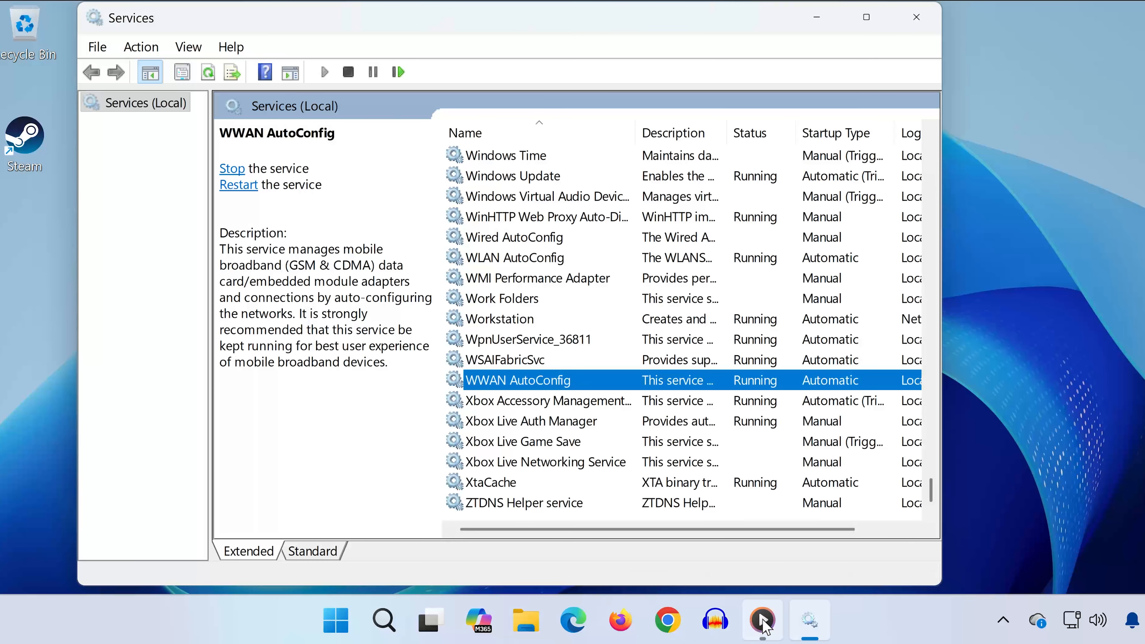
pyautogui.click(916, 19)
# Step: Open Control Panel and bring up the adapter settings from the Network and Sharing Center
pyautogui.click(369, 616)
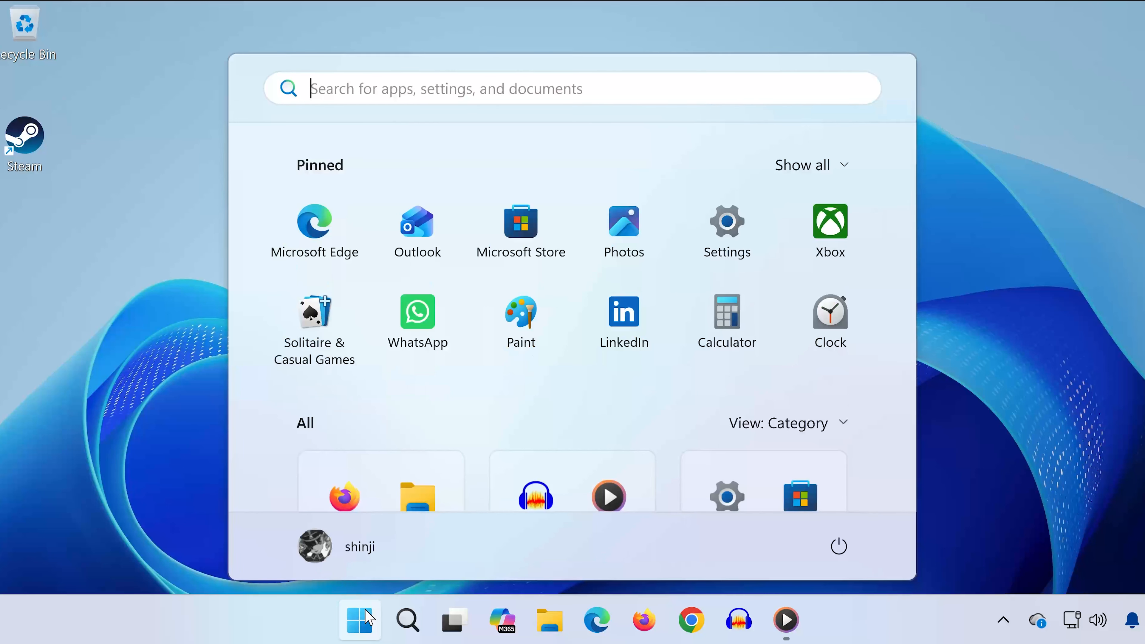
pyautogui.write('CONTR')
pyautogui.press('Return')
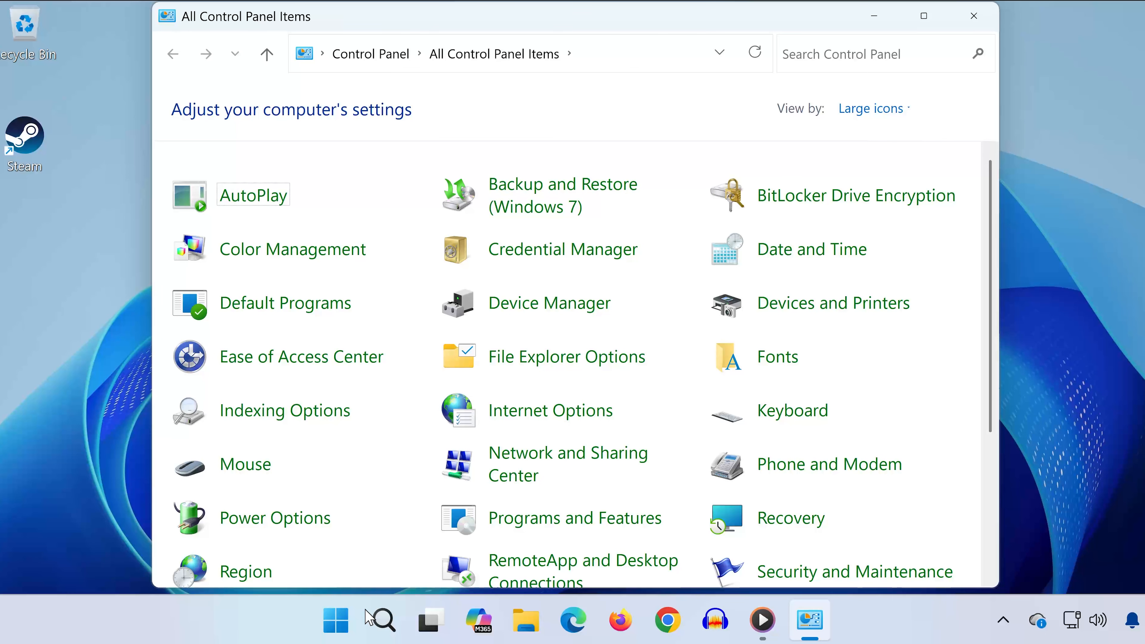
pyautogui.click(631, 452)
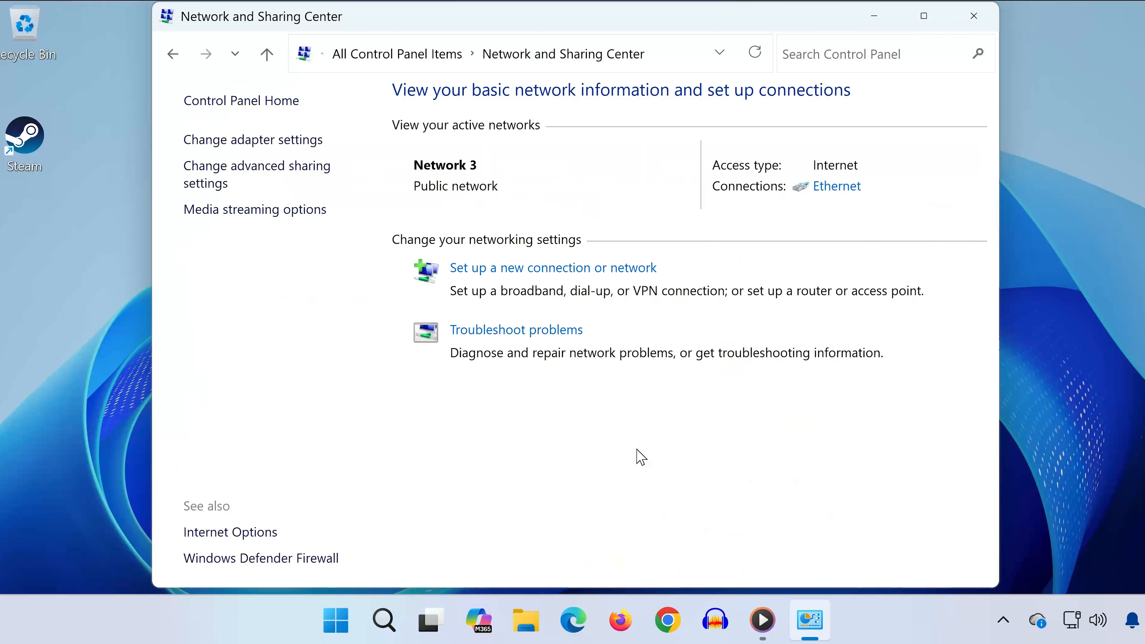
pyautogui.click(299, 142)
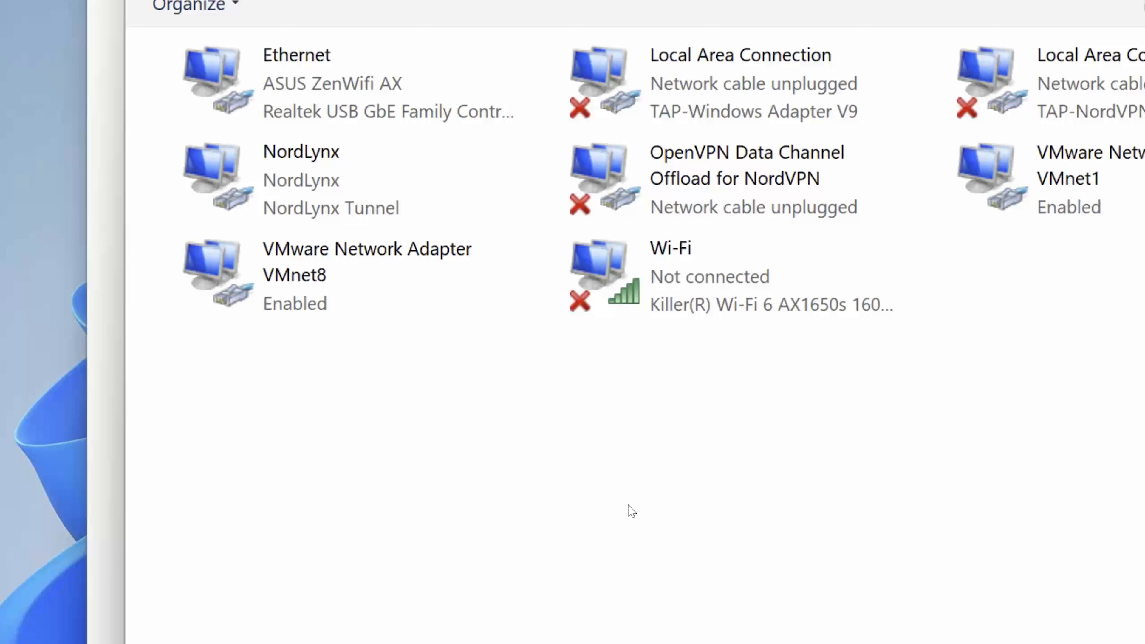
# Step: Disable the Wi-Fi network adapter
pyautogui.click(701, 277)
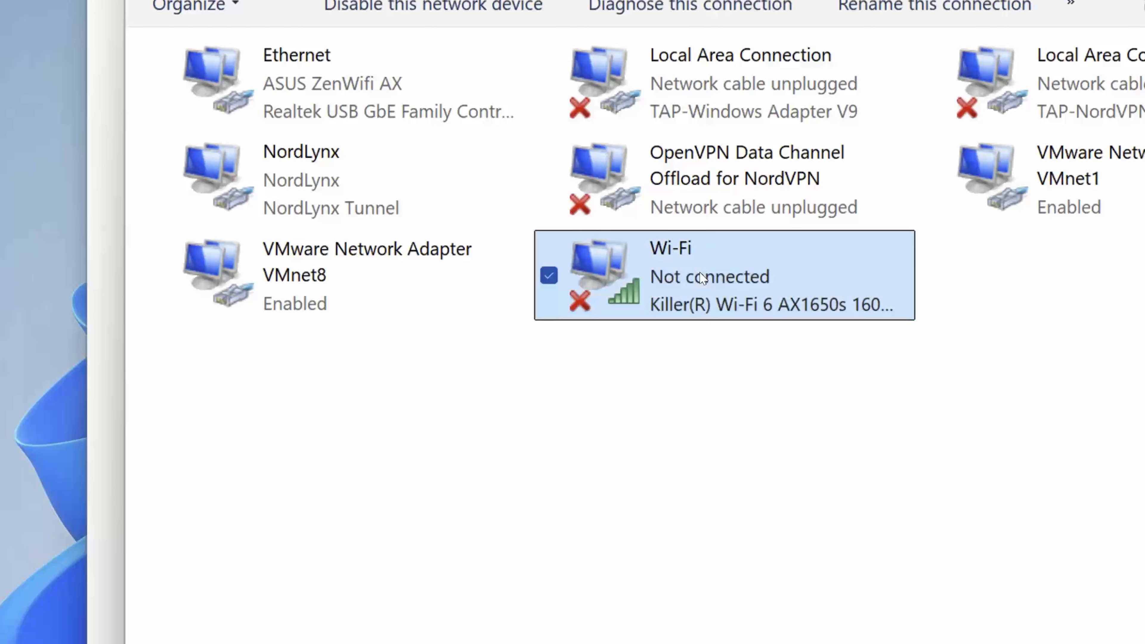
pyautogui.rightClick(701, 277)
pyautogui.click(763, 298)
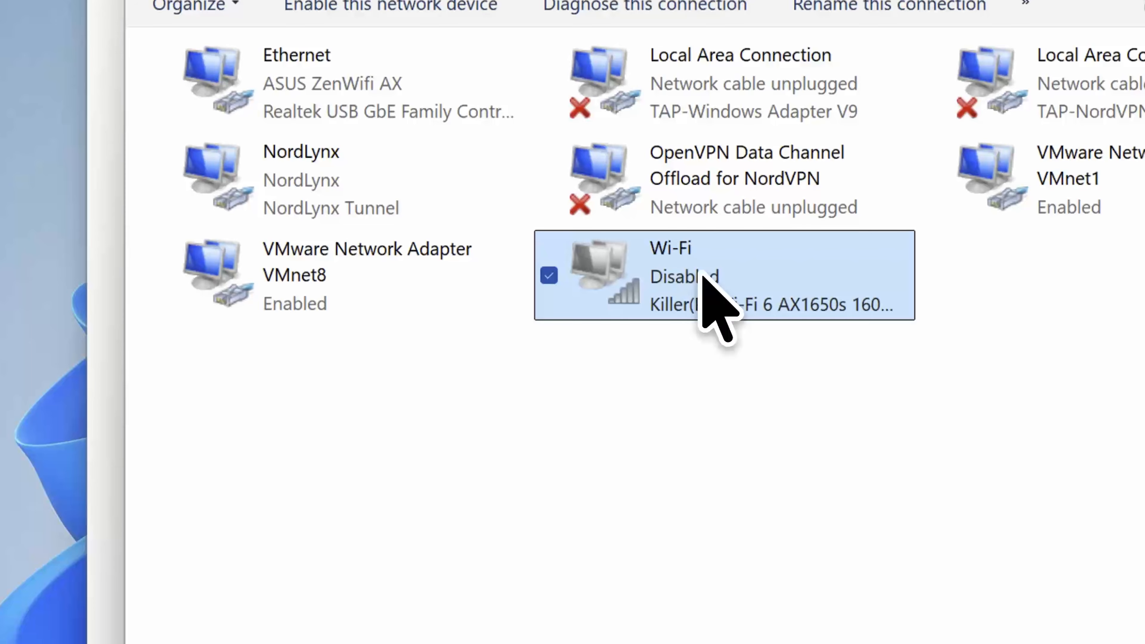
# Step: Enable the disabled Wi-Fi network adapter again
pyautogui.rightClick(708, 281)
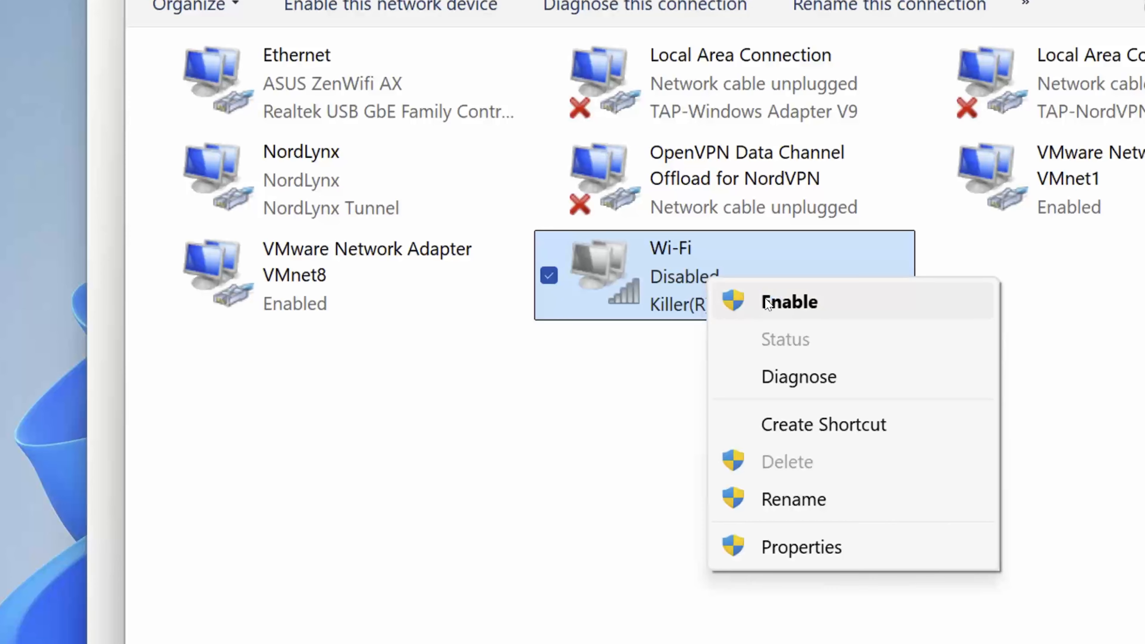
pyautogui.click(739, 301)
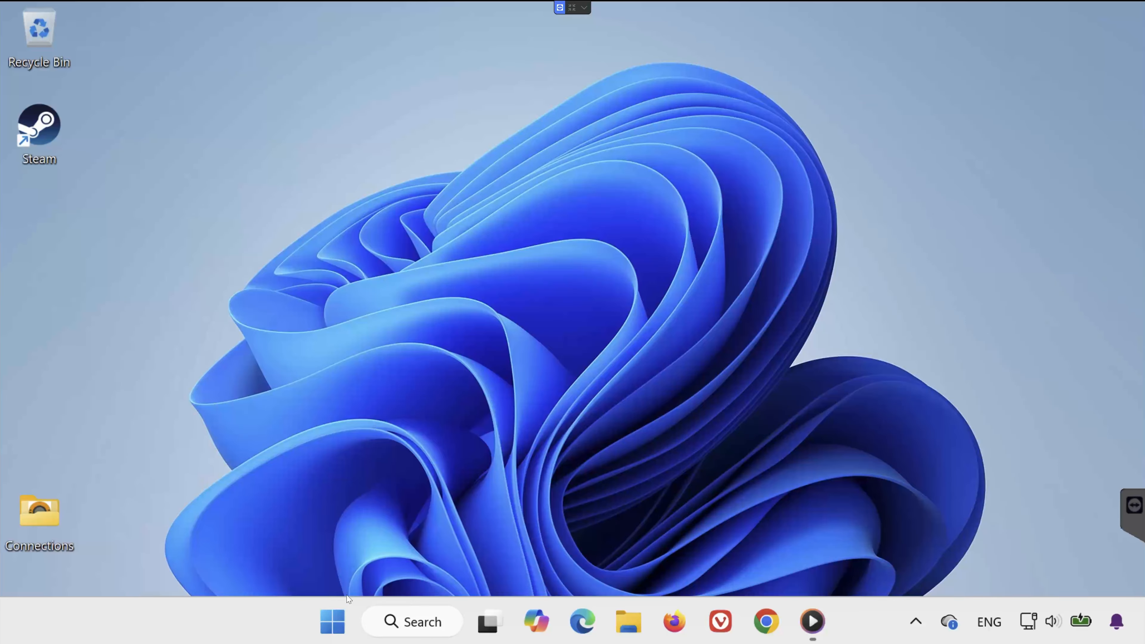
# Step: Open Device Manager, expand the network adapters, and select the Killer(R) Wi-Fi 6 AX1650s wireless adapter
pyautogui.click(338, 611)
pyautogui.write('devi')
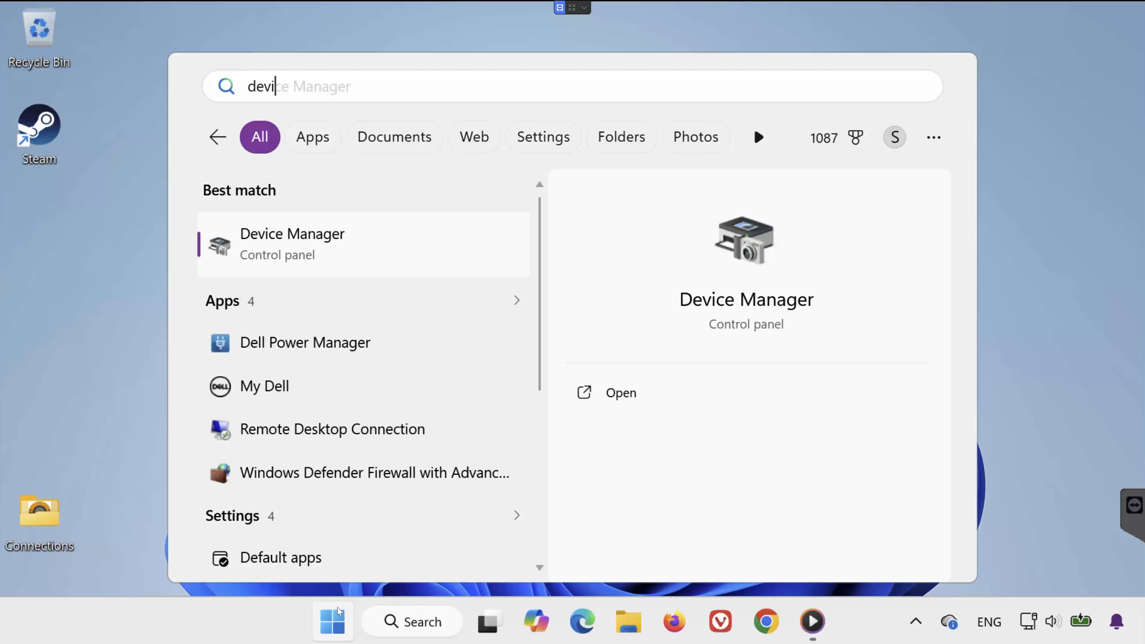
pyautogui.press('Return')
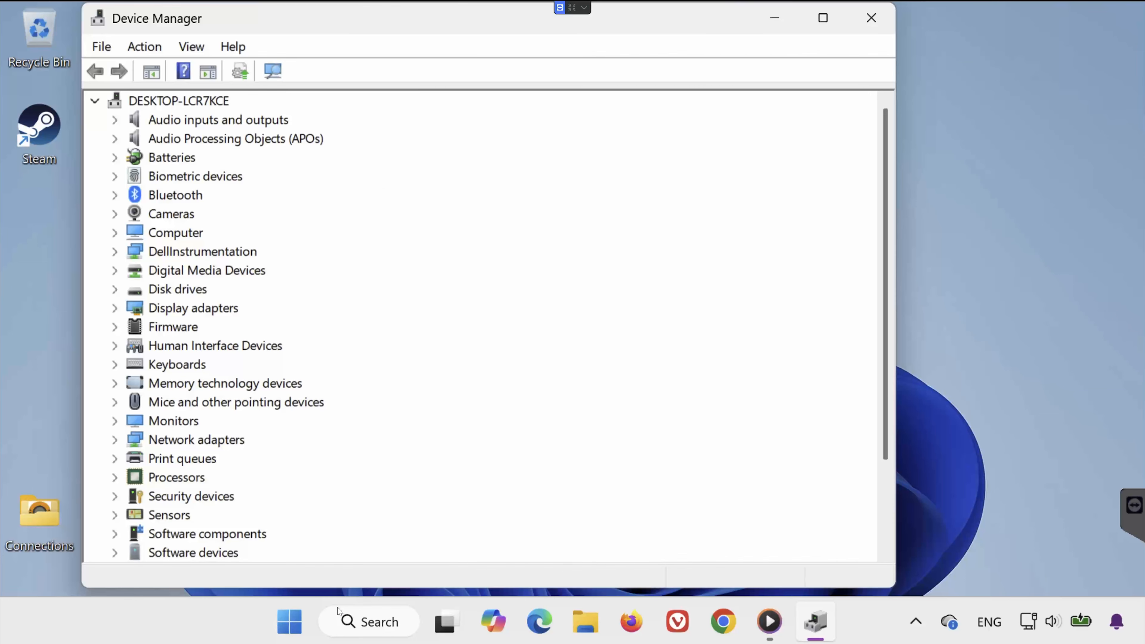
pyautogui.click(115, 440)
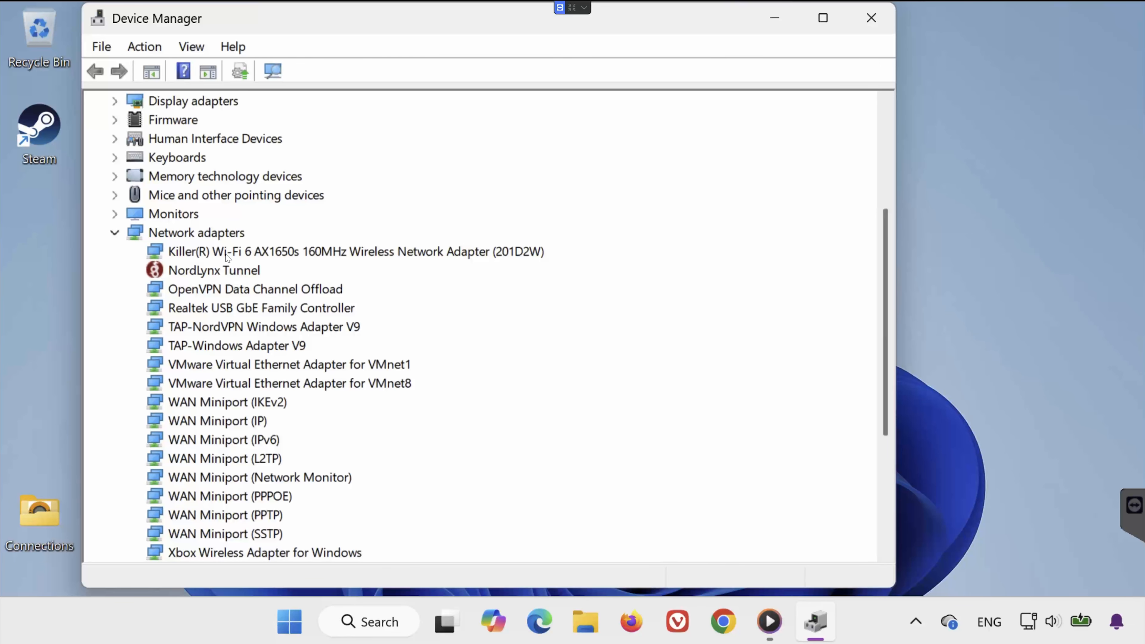
pyautogui.click(177, 255)
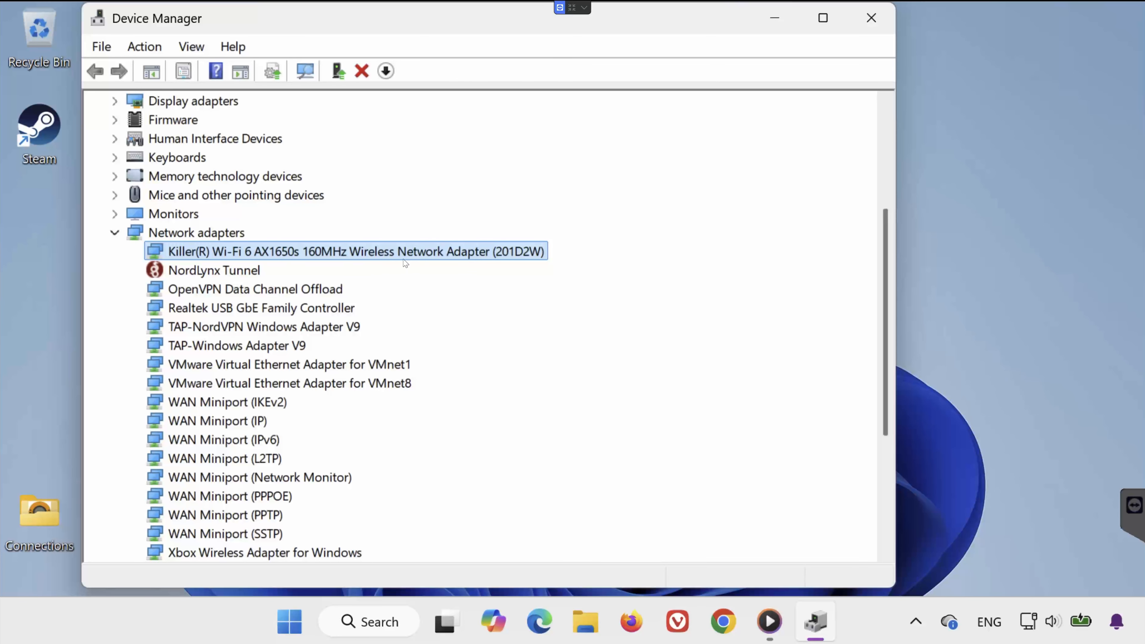
# Step: Start a manual driver update for the Killer Wi-Fi 6 adapter, select the first compatible driver, and close the wizard without installing
pyautogui.rightClick(202, 253)
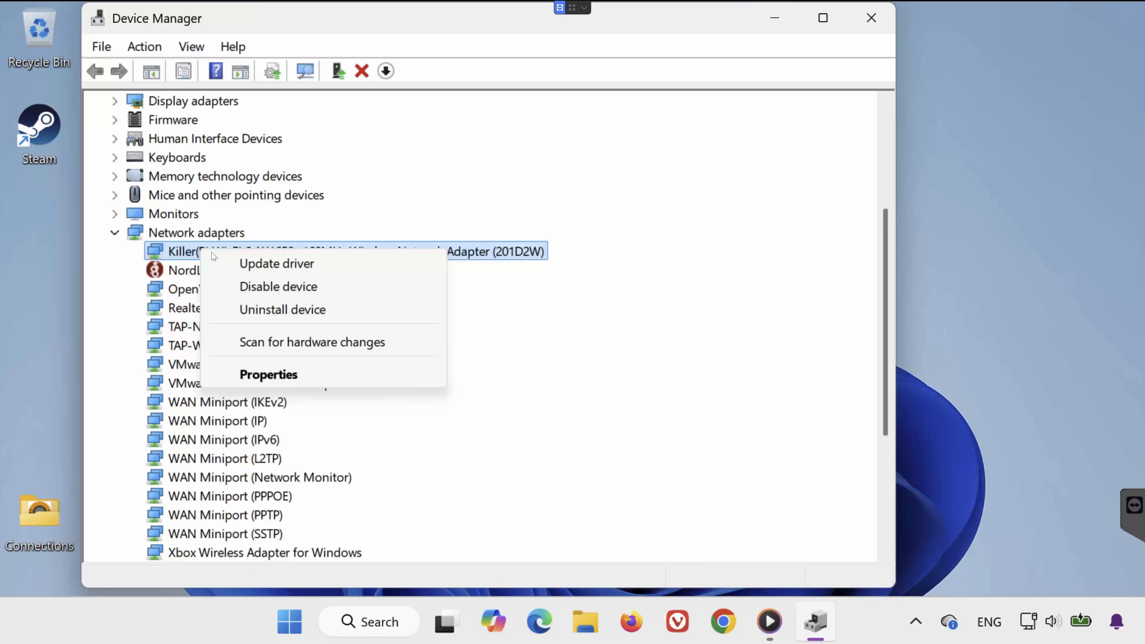
pyautogui.click(225, 264)
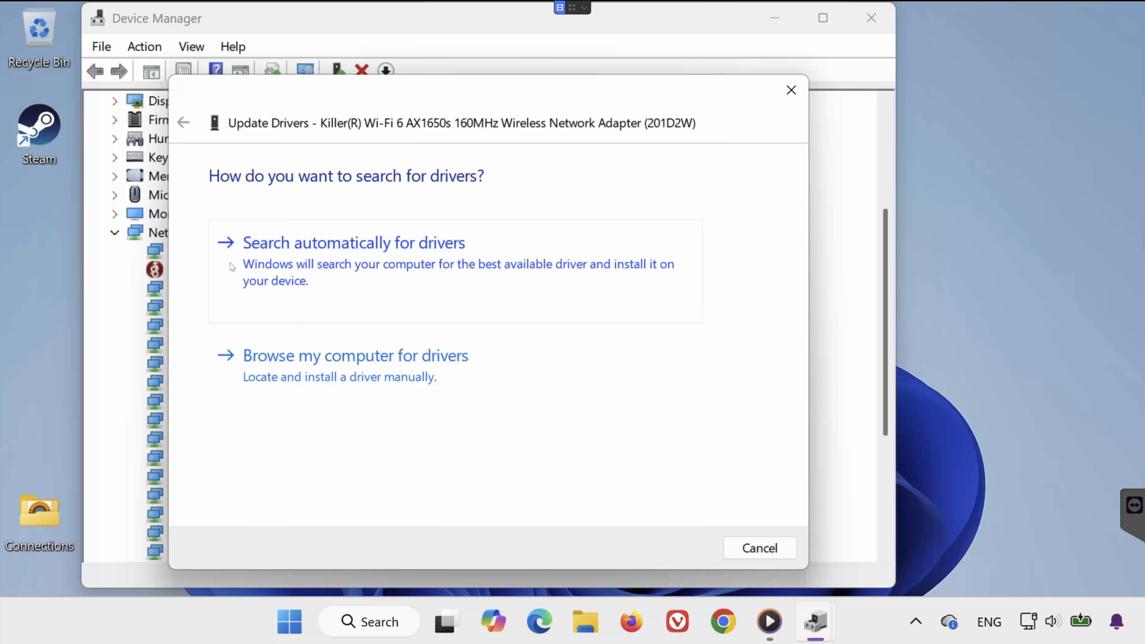
pyautogui.click(430, 374)
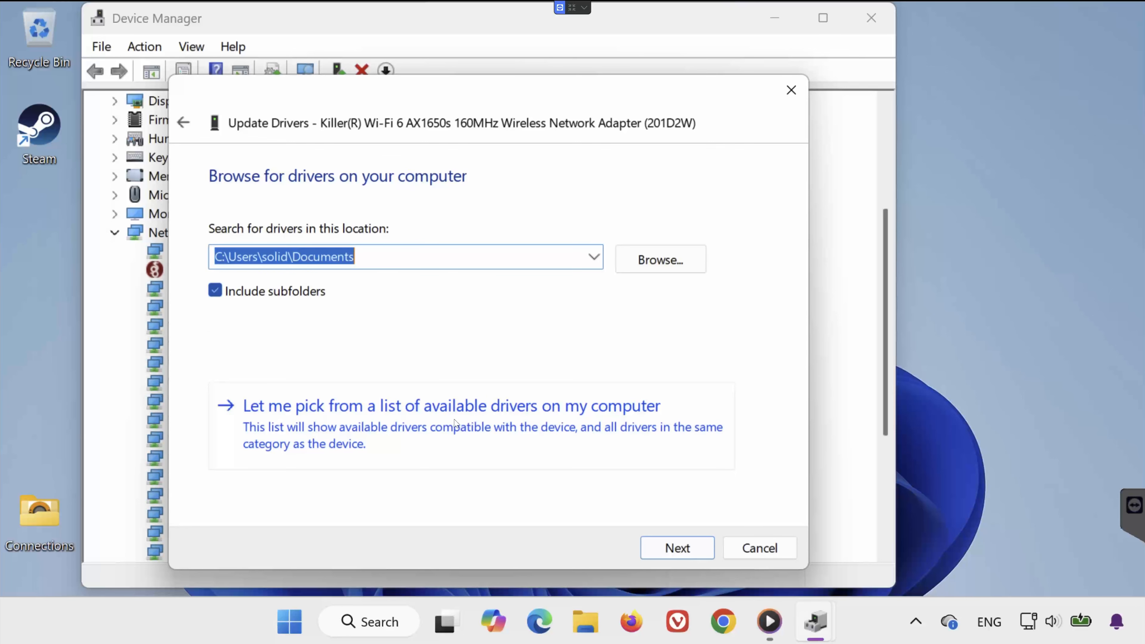
pyautogui.click(682, 424)
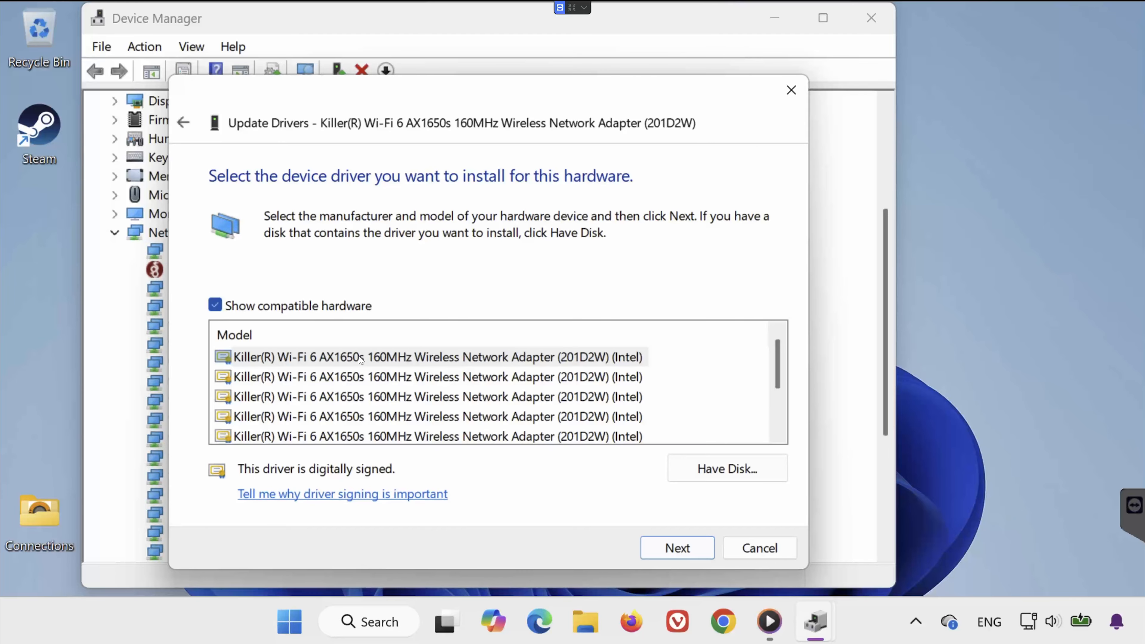
pyautogui.click(360, 357)
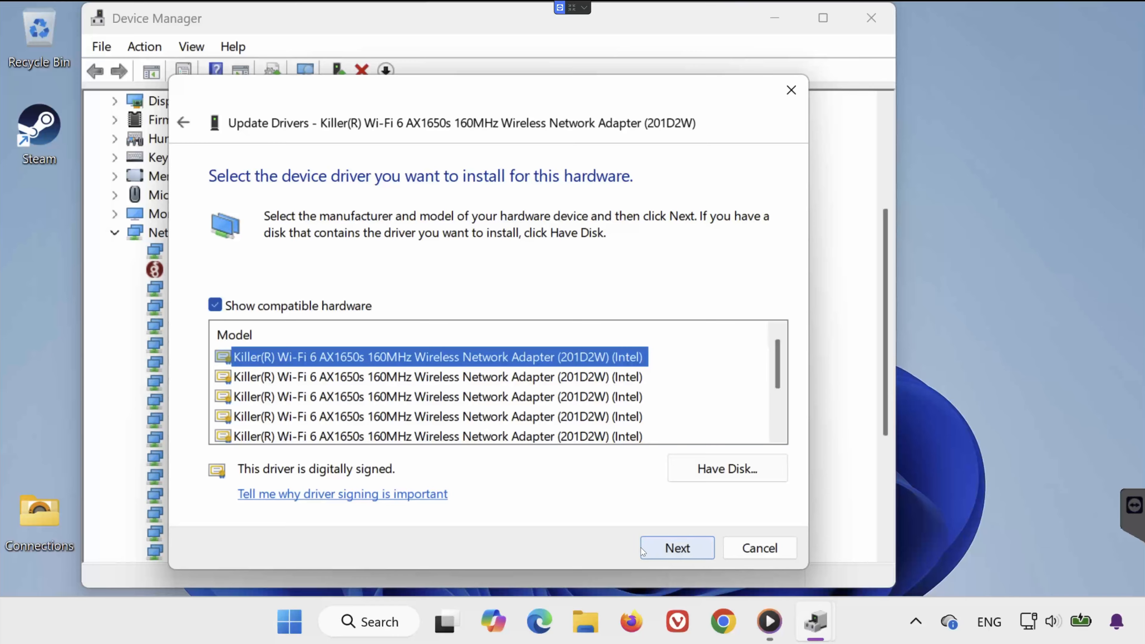
pyautogui.click(791, 90)
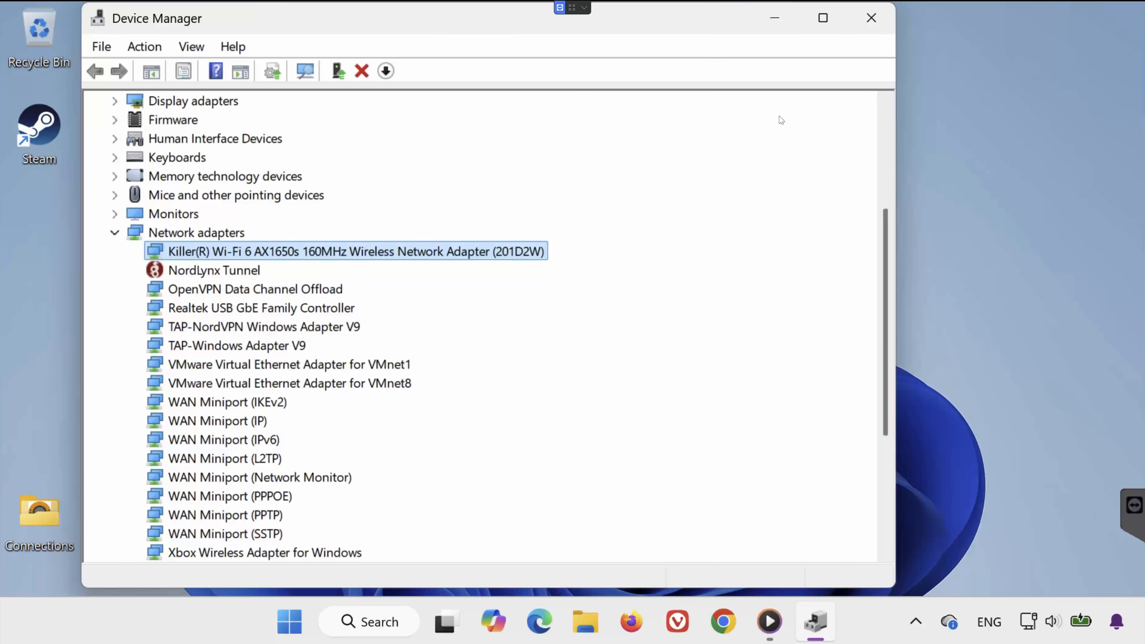
# Step: Stop the computer from turning off the Killer Wi-Fi 6 adapter to save power, and confirm its properties
pyautogui.rightClick(240, 256)
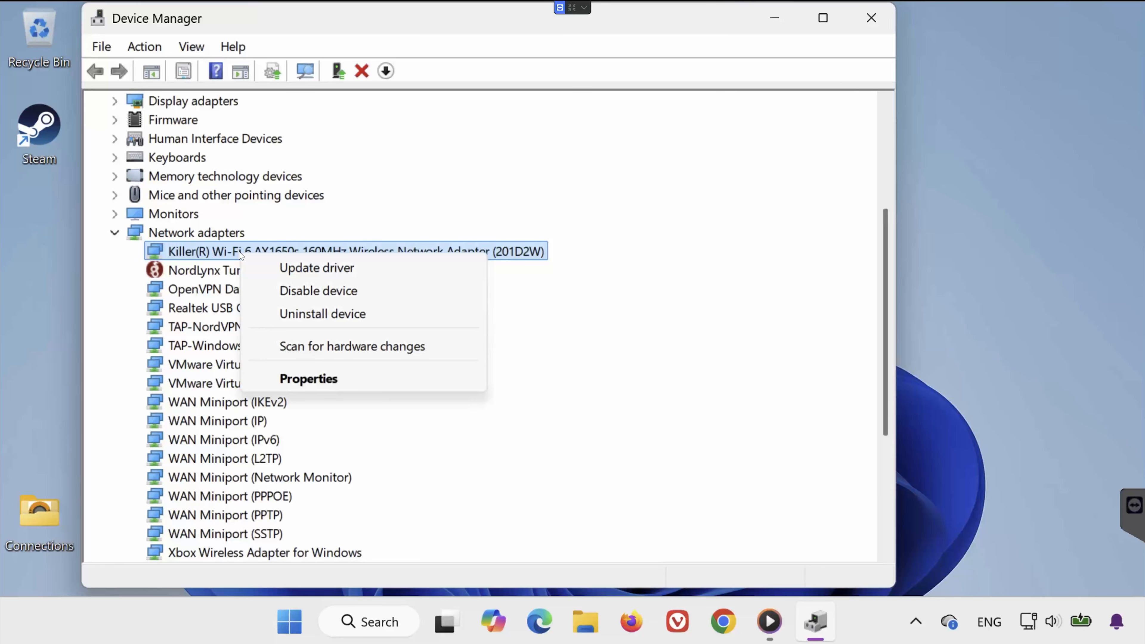
pyautogui.click(306, 381)
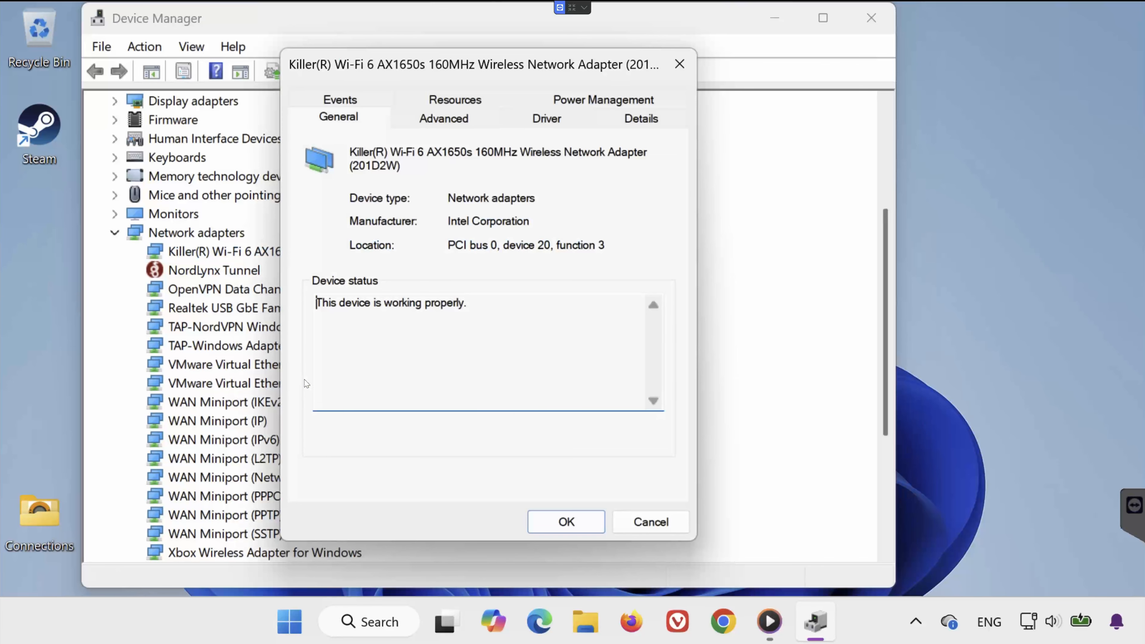
pyautogui.click(601, 102)
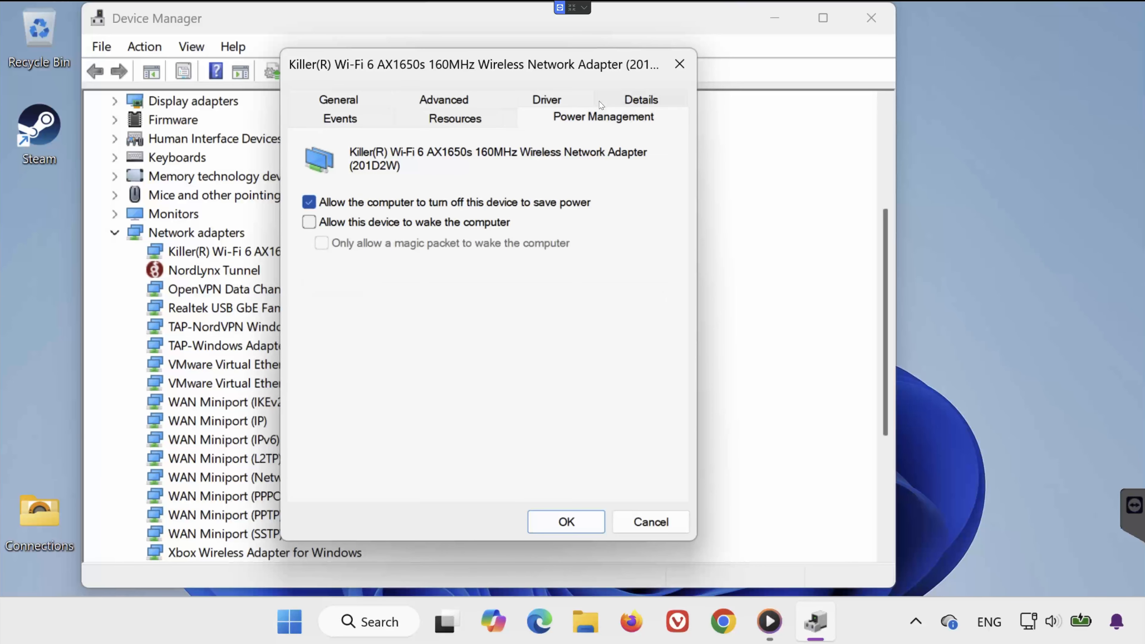
pyautogui.click(307, 204)
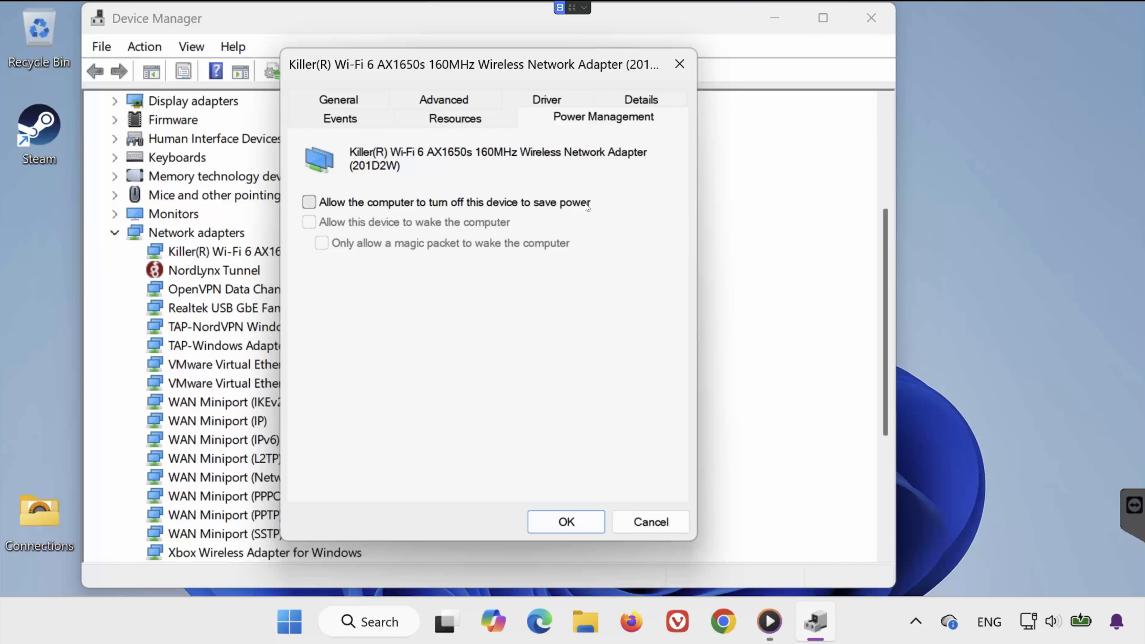
pyautogui.click(588, 525)
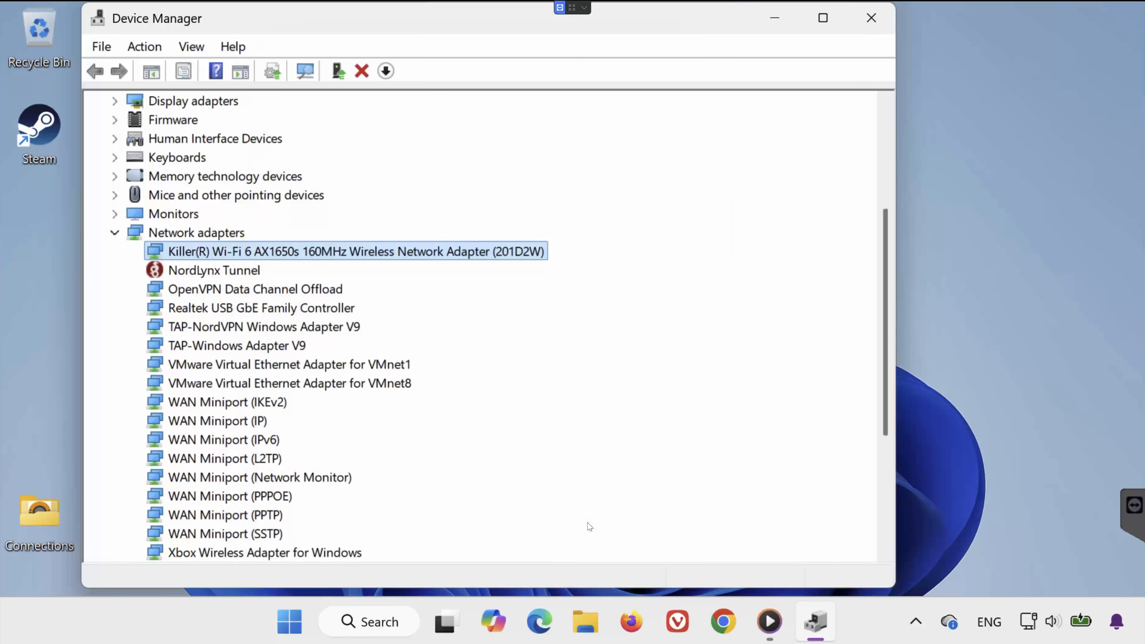
# Step: Show the Restart power option without choosing it, and close Device Manager
pyautogui.click(290, 622)
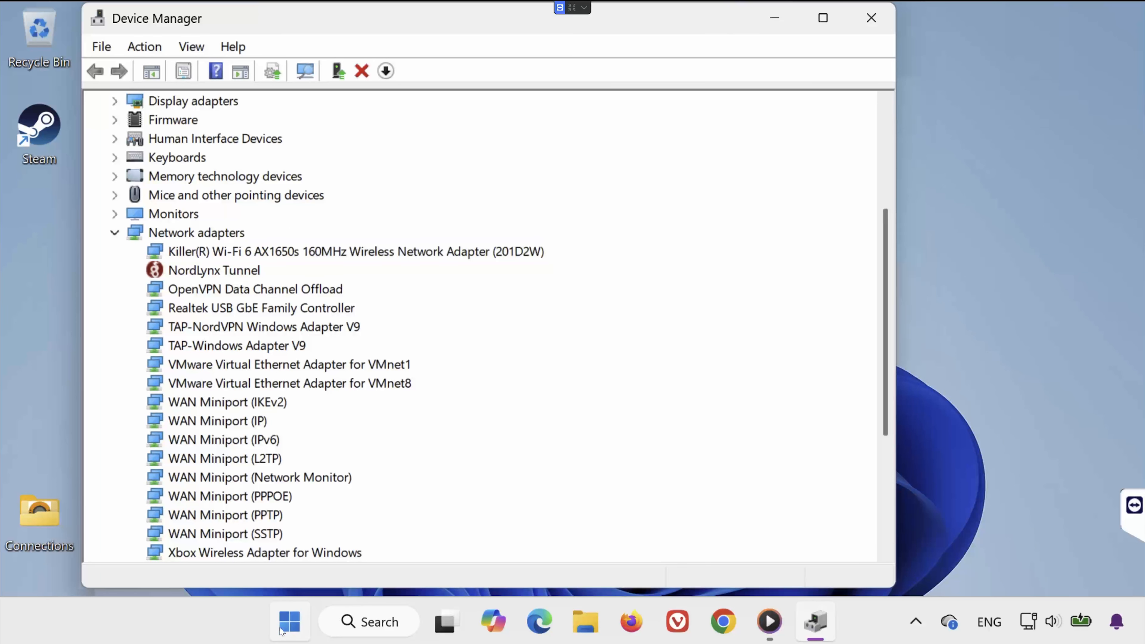
pyautogui.click(715, 549)
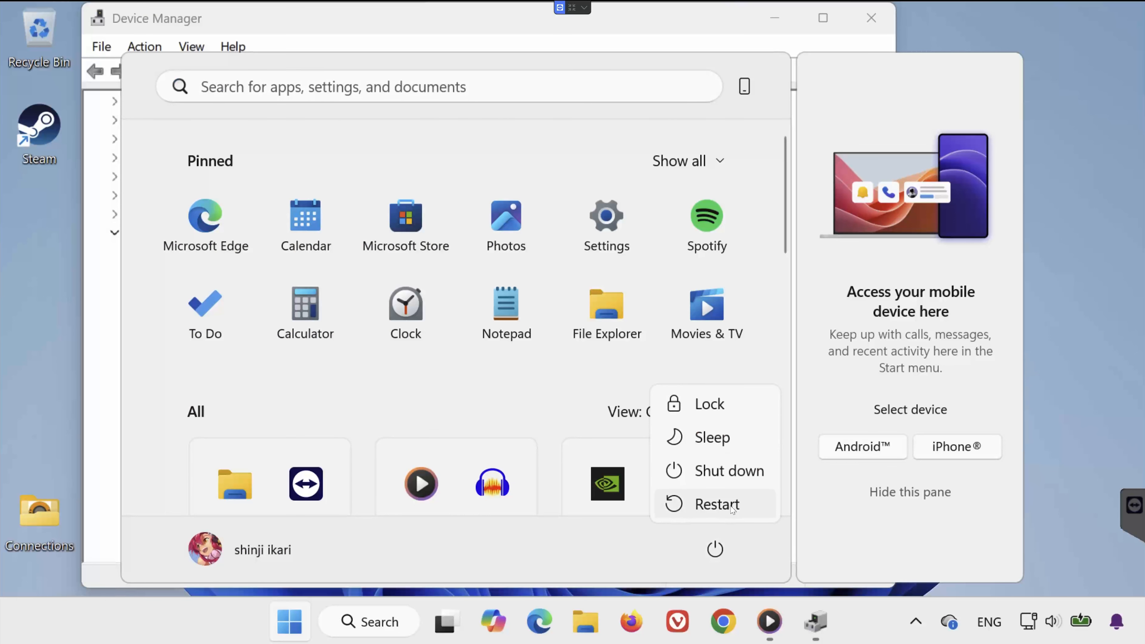
pyautogui.click(1051, 326)
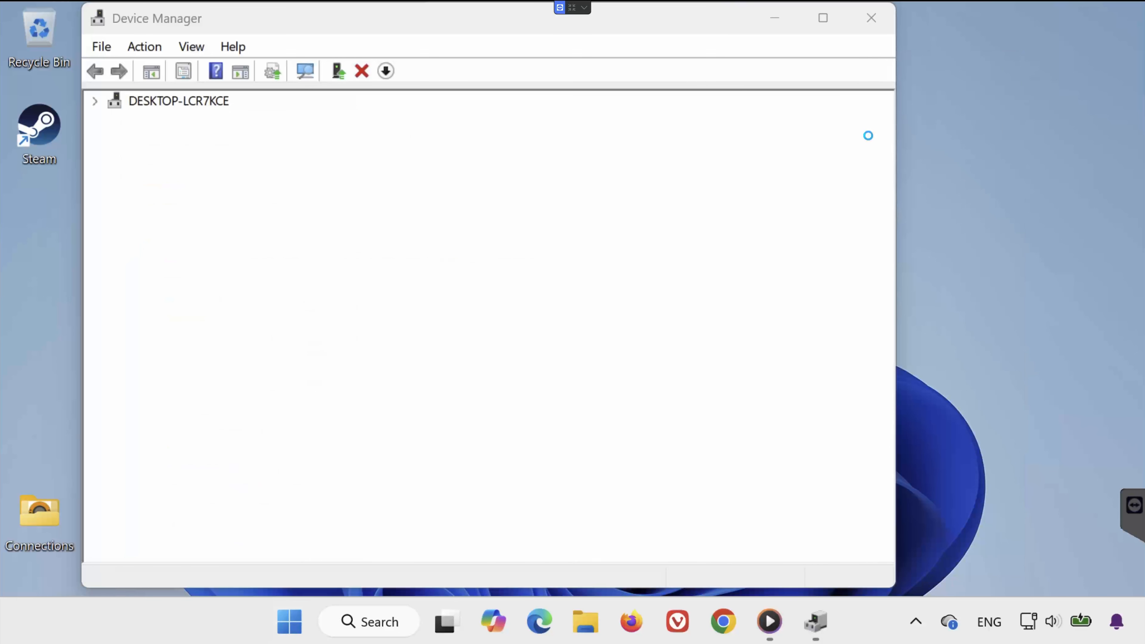
pyautogui.click(871, 19)
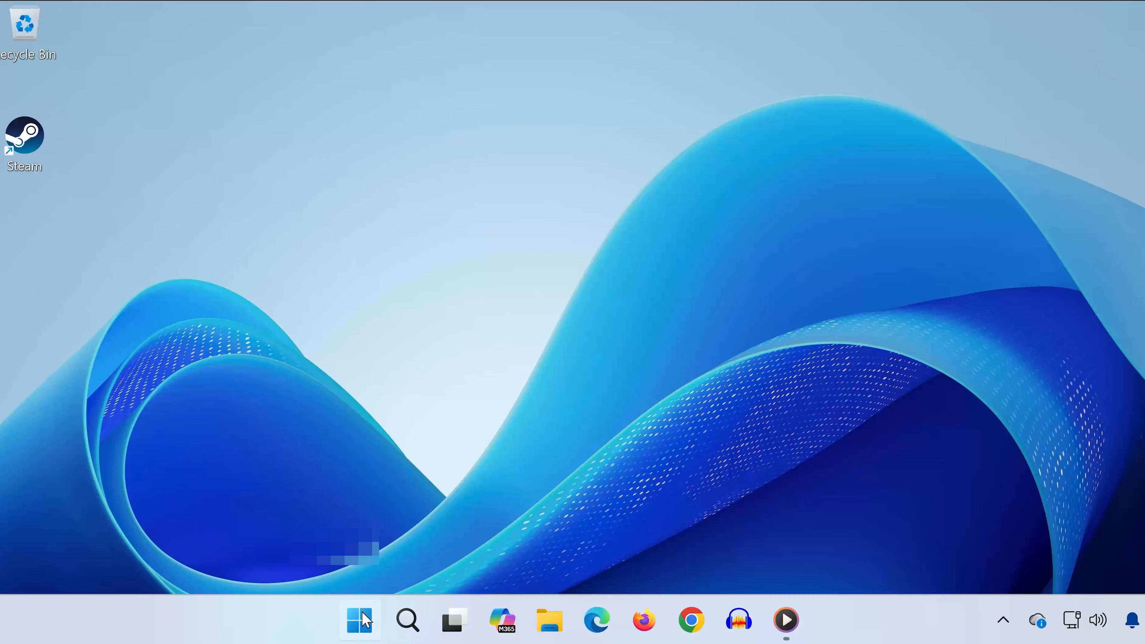
# Step: Open System Configuration by running MSCONFIG from the Run dialog
pyautogui.click(360, 620)
pyautogui.write('RUN')
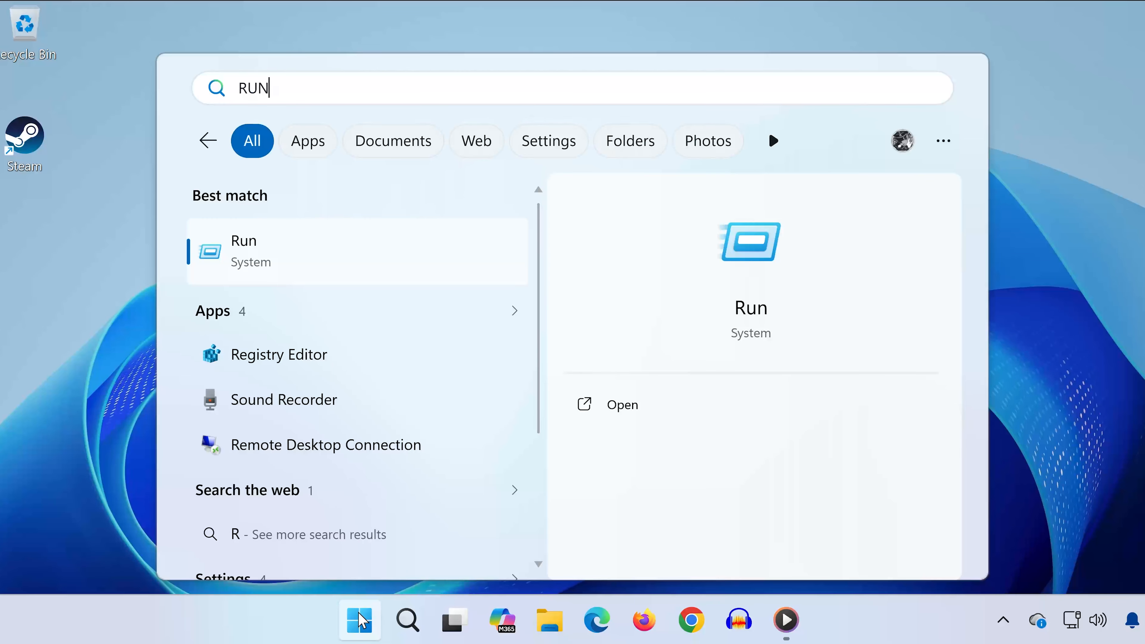
pyautogui.press('Return')
pyautogui.write('MSCONFIG')
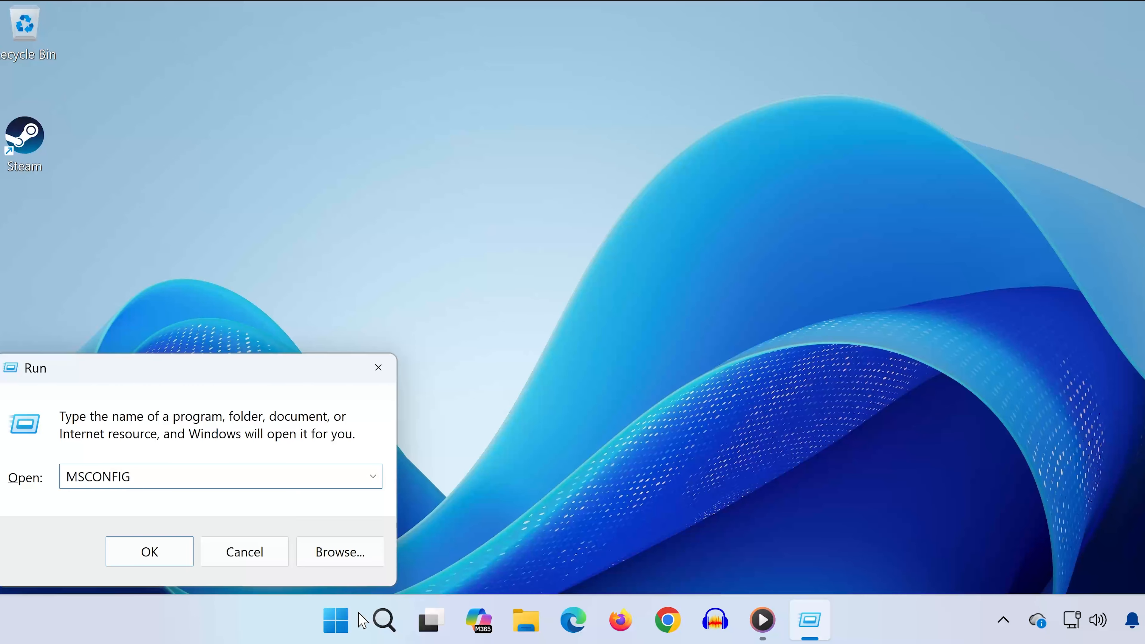
pyautogui.press('Return')
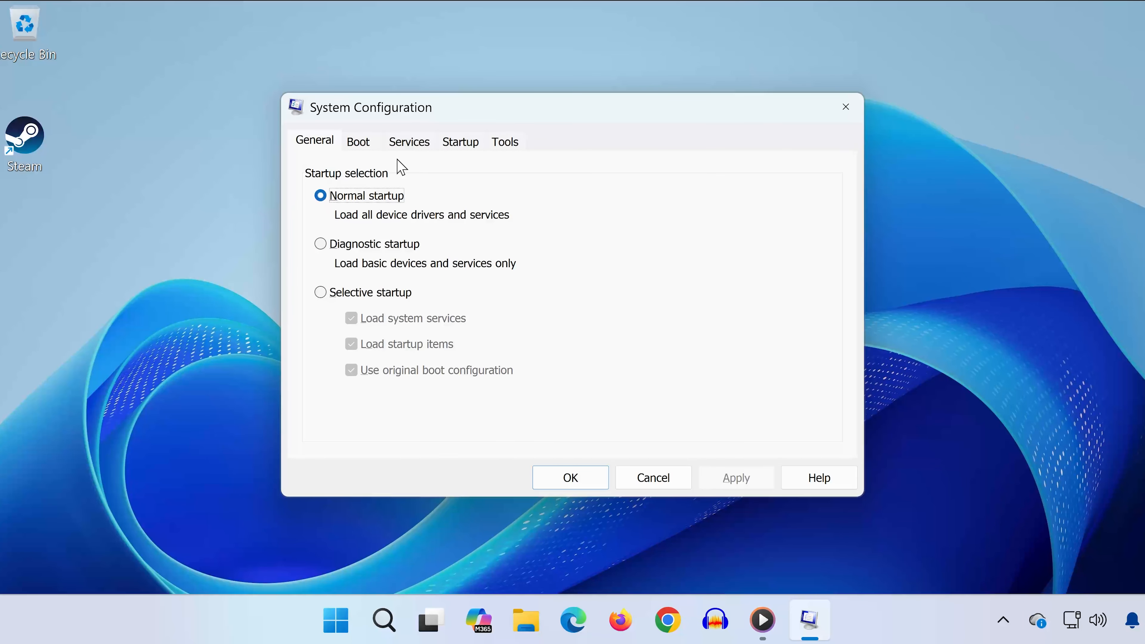
# Step: Disable all services in System Configuration, enable them all again, and confirm and exit without restarting
pyautogui.click(414, 144)
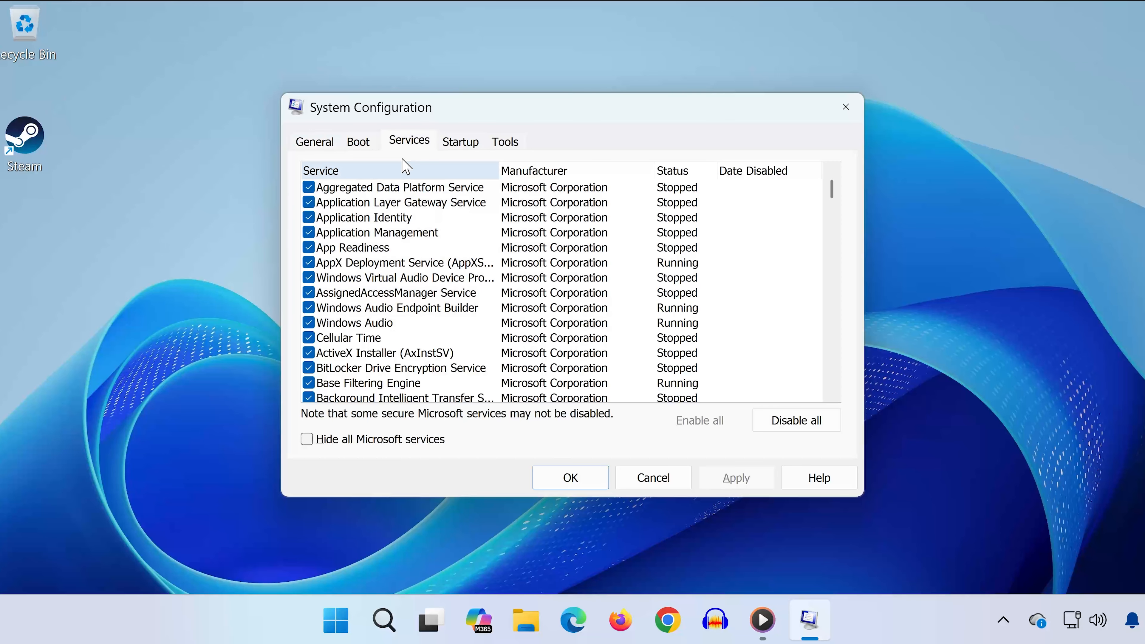
pyautogui.click(809, 420)
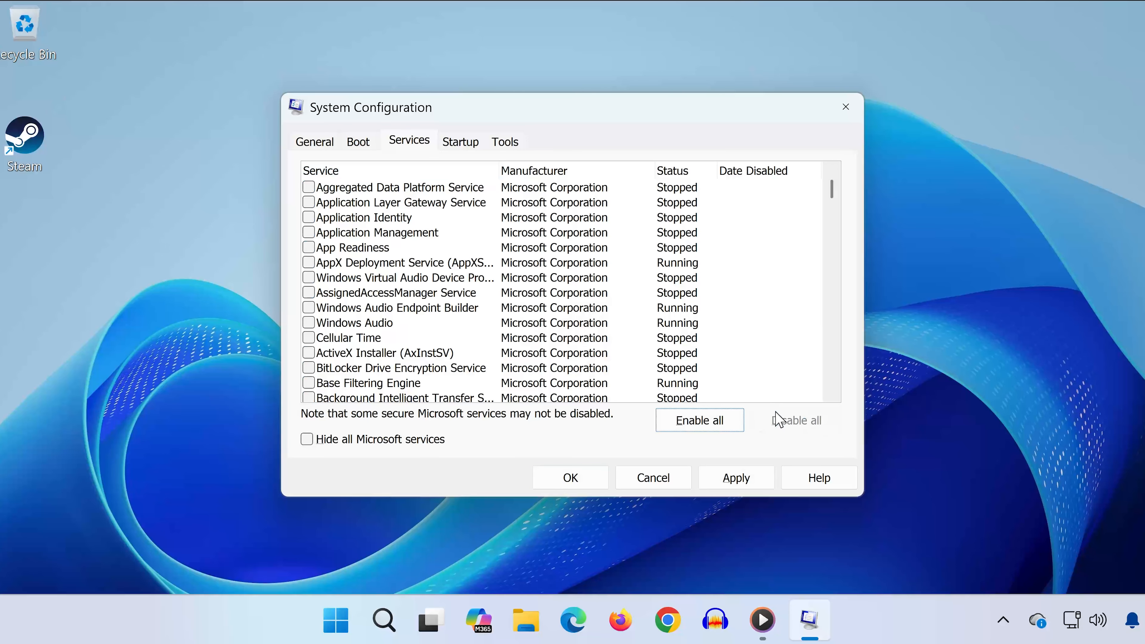
pyautogui.click(719, 423)
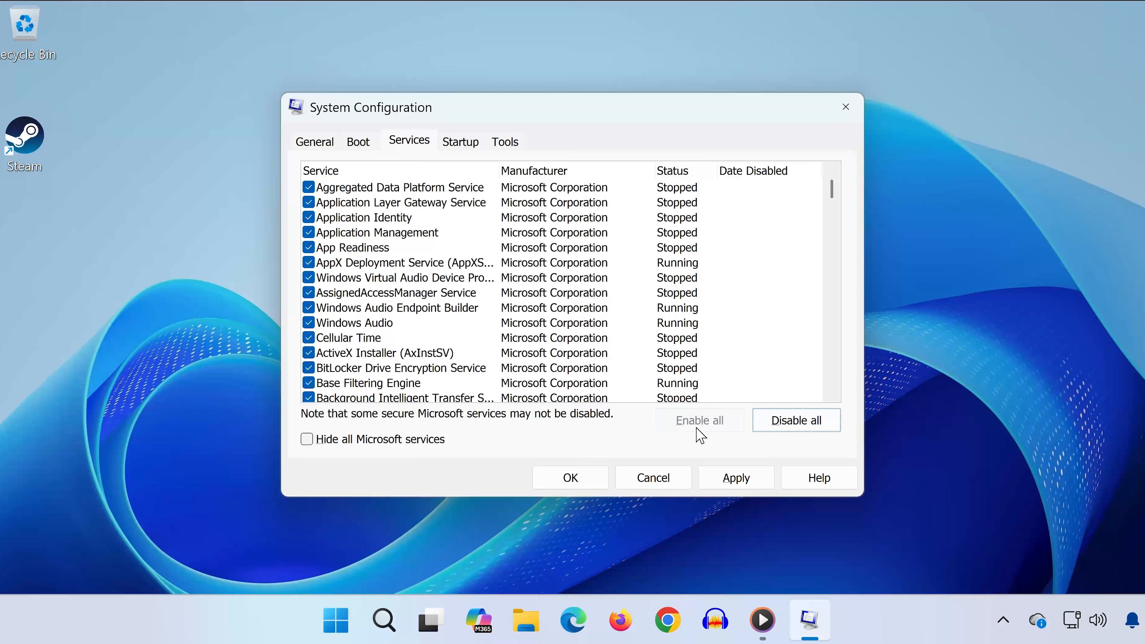
pyautogui.click(571, 478)
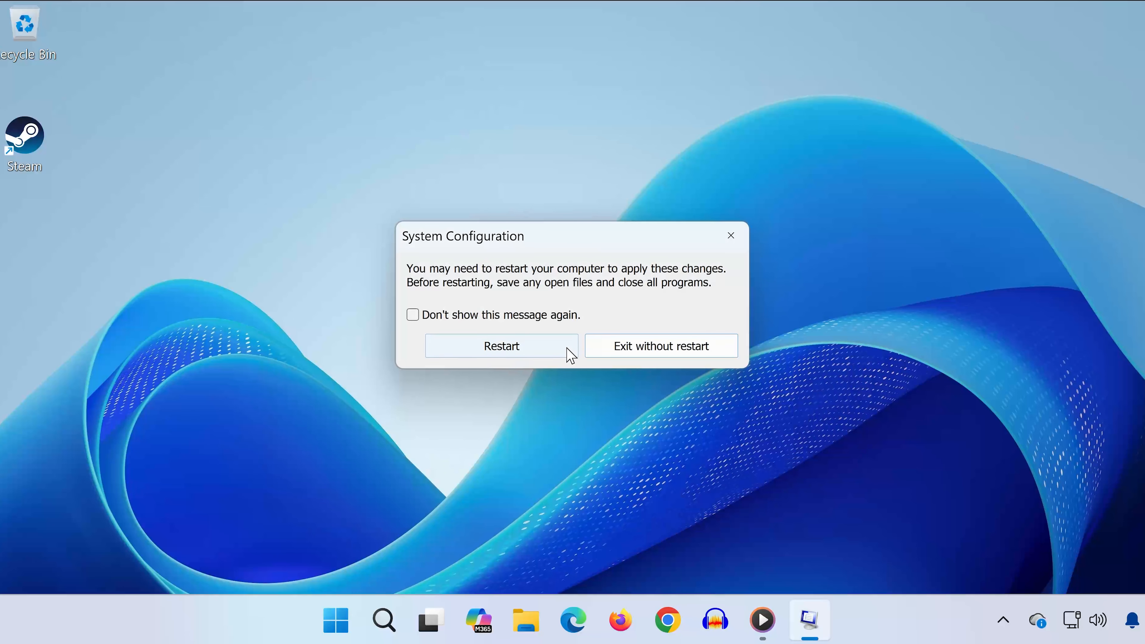
pyautogui.click(597, 340)
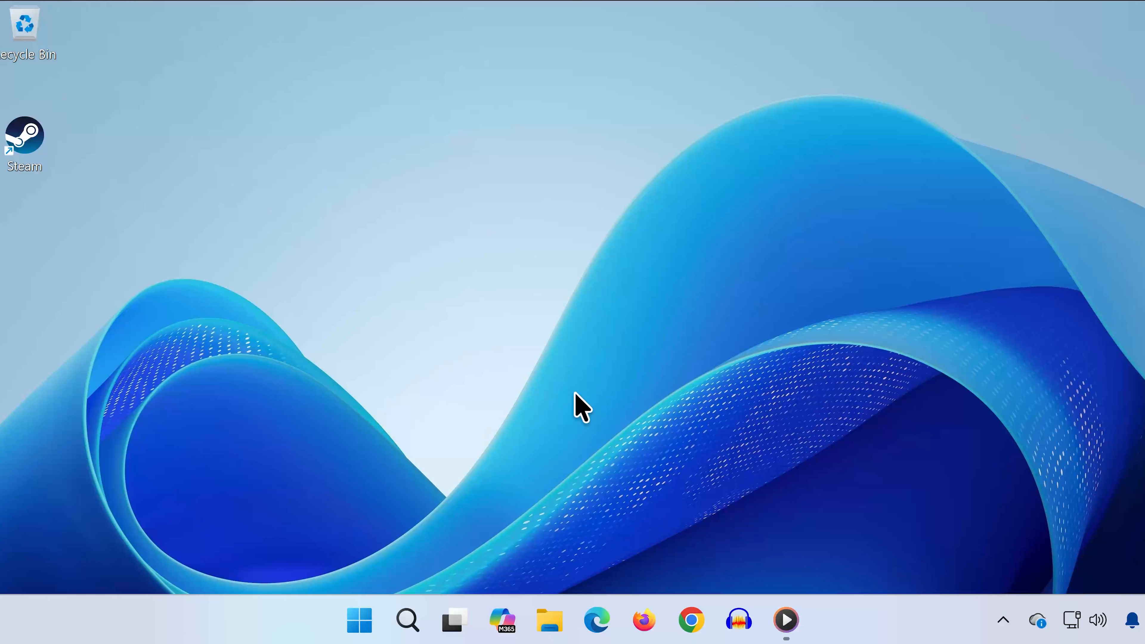
pyautogui.moveTo(535, 245); pyautogui.dragTo(780, 367)
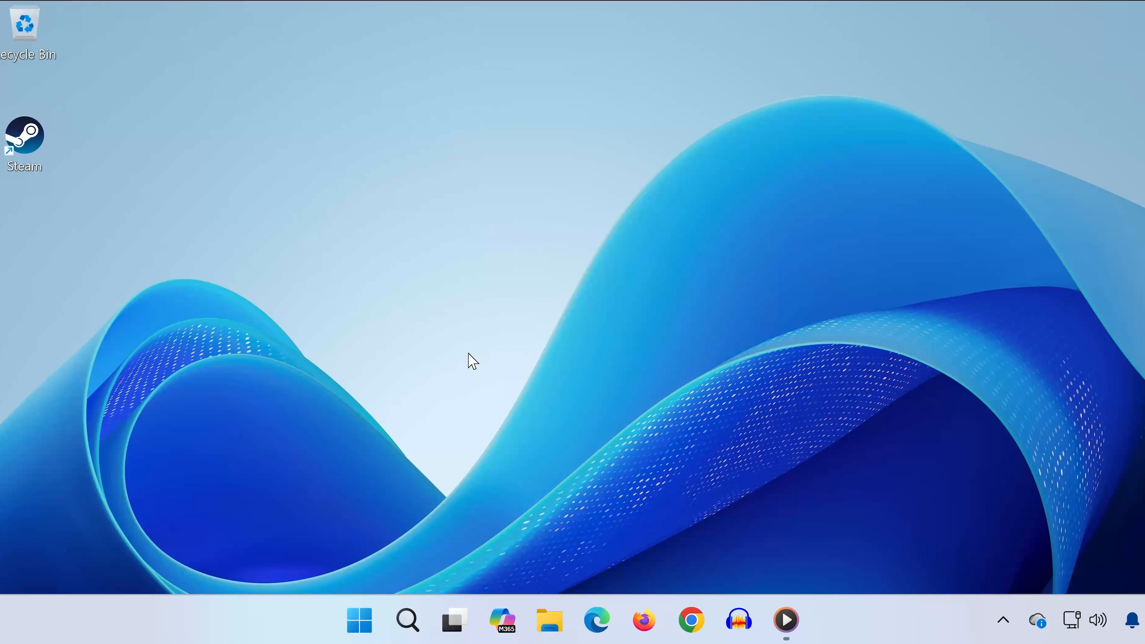